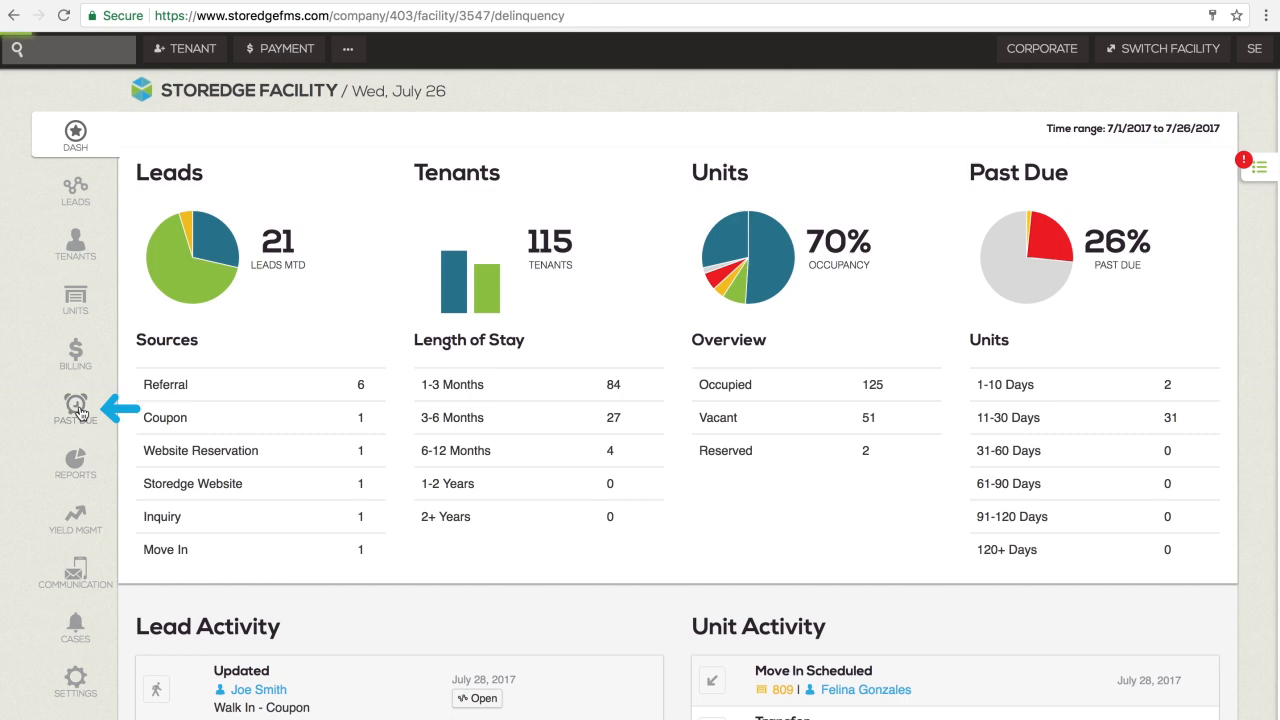
Start a new auction in the past-due auctions area, dated 07-31-2017 at 10:30 AM
{"action": "left_click", "coordinate": [1182, 151]}
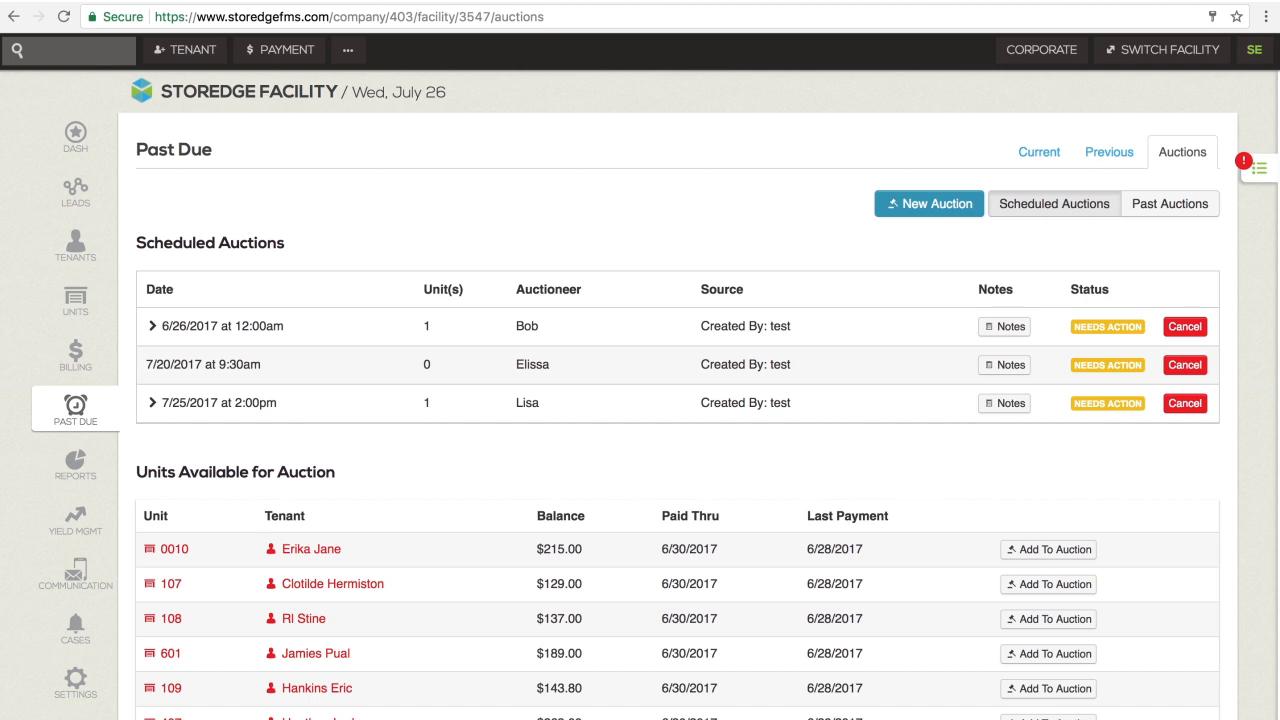
{"action": "left_click", "coordinate": [929, 203]}
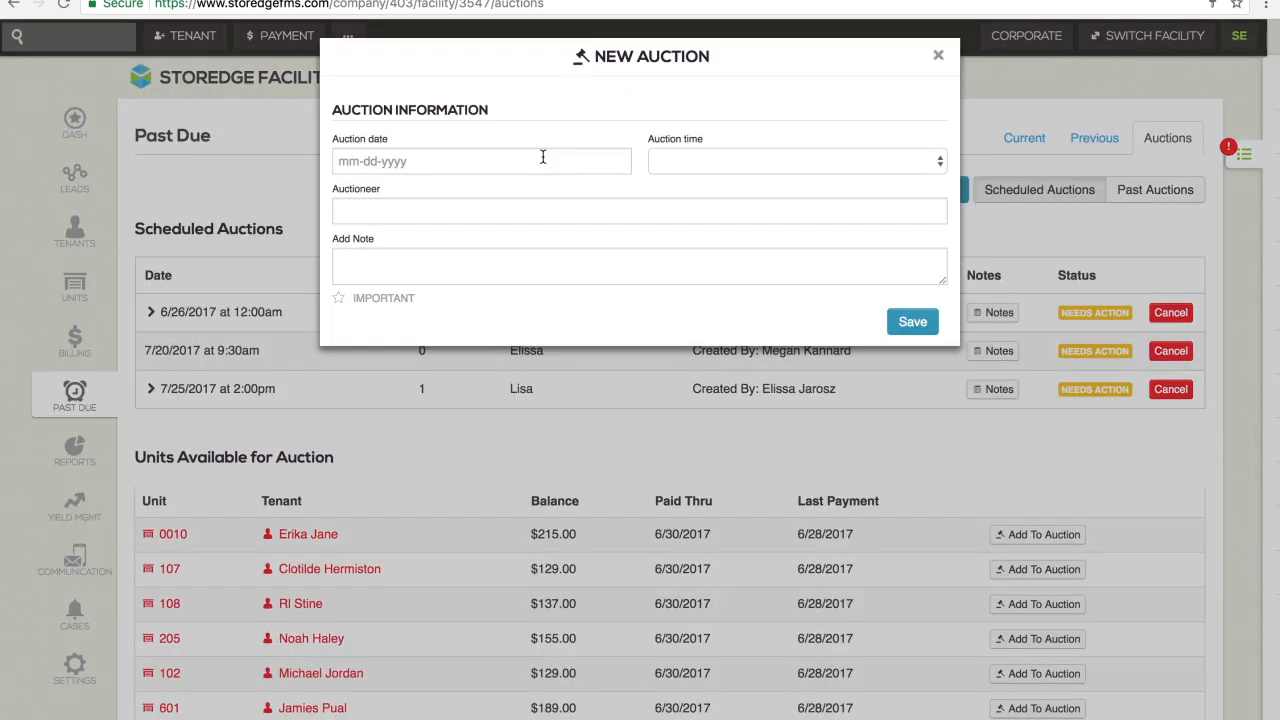
{"action": "left_click", "coordinate": [543, 161]}
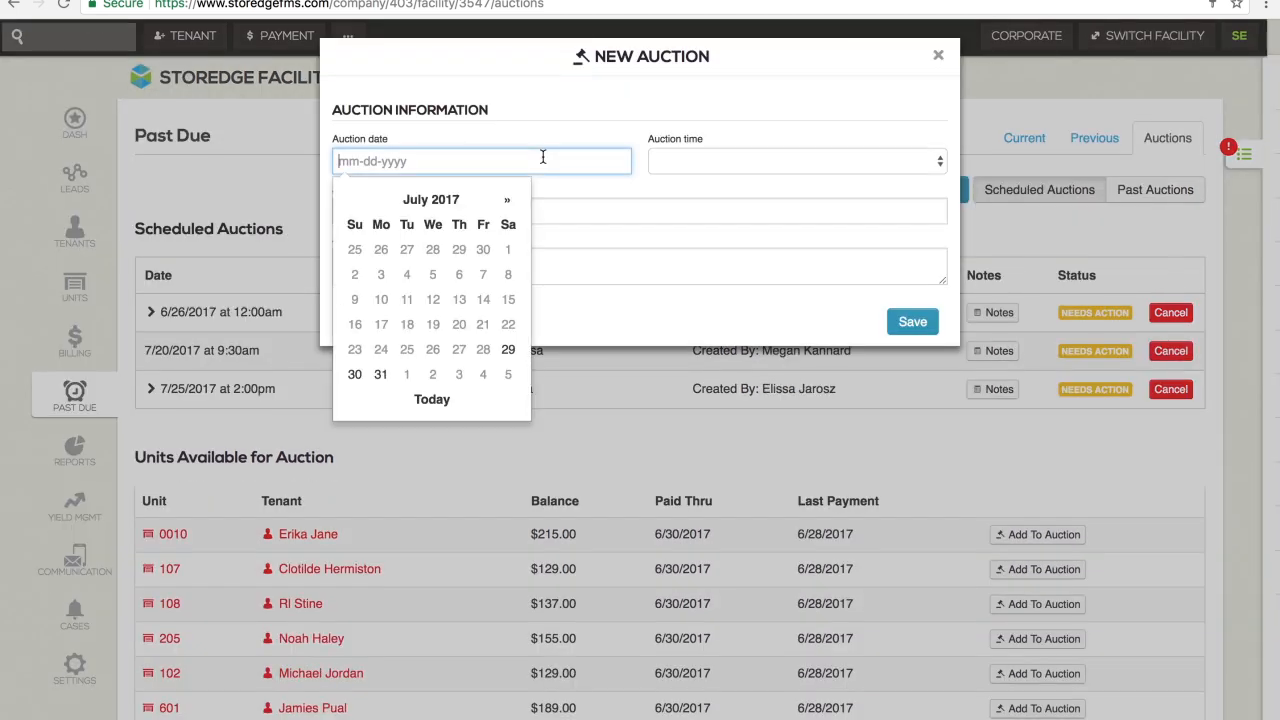
{"action": "left_click", "coordinate": [379, 376]}
{"action": "left_click", "coordinate": [791, 160]}
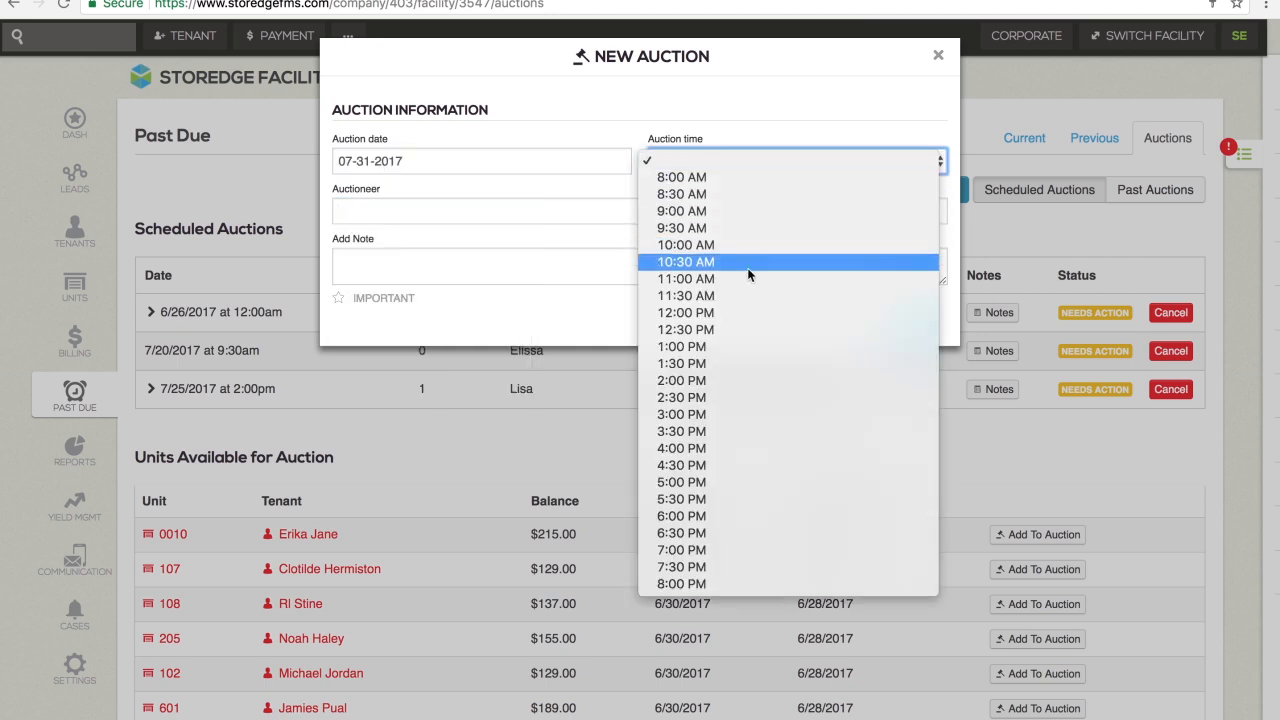
{"action": "left_click", "coordinate": [686, 262]}
Enter the auctioneer's name and the note "example." for the new auction and save it
{"action": "left_click", "coordinate": [577, 209]}
{"action": "type", "text": "Joe"}
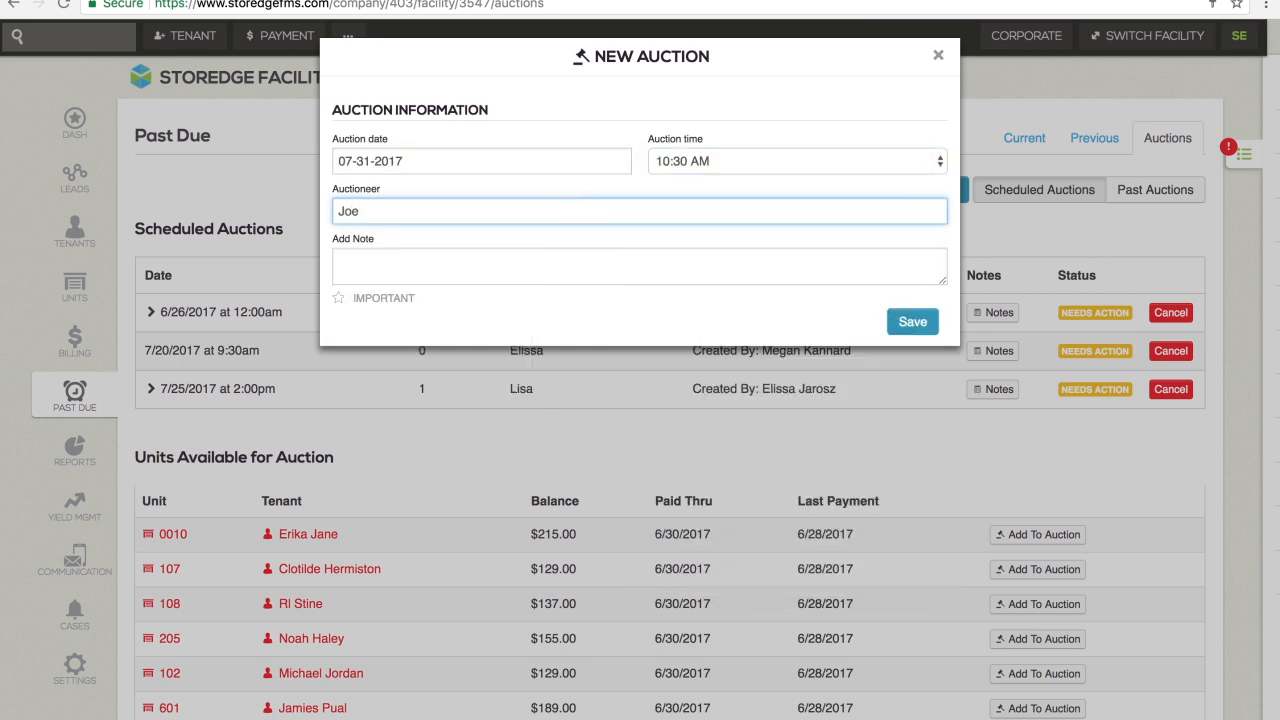
{"action": "key", "text": "Tab"}
{"action": "type", "text": "example"}
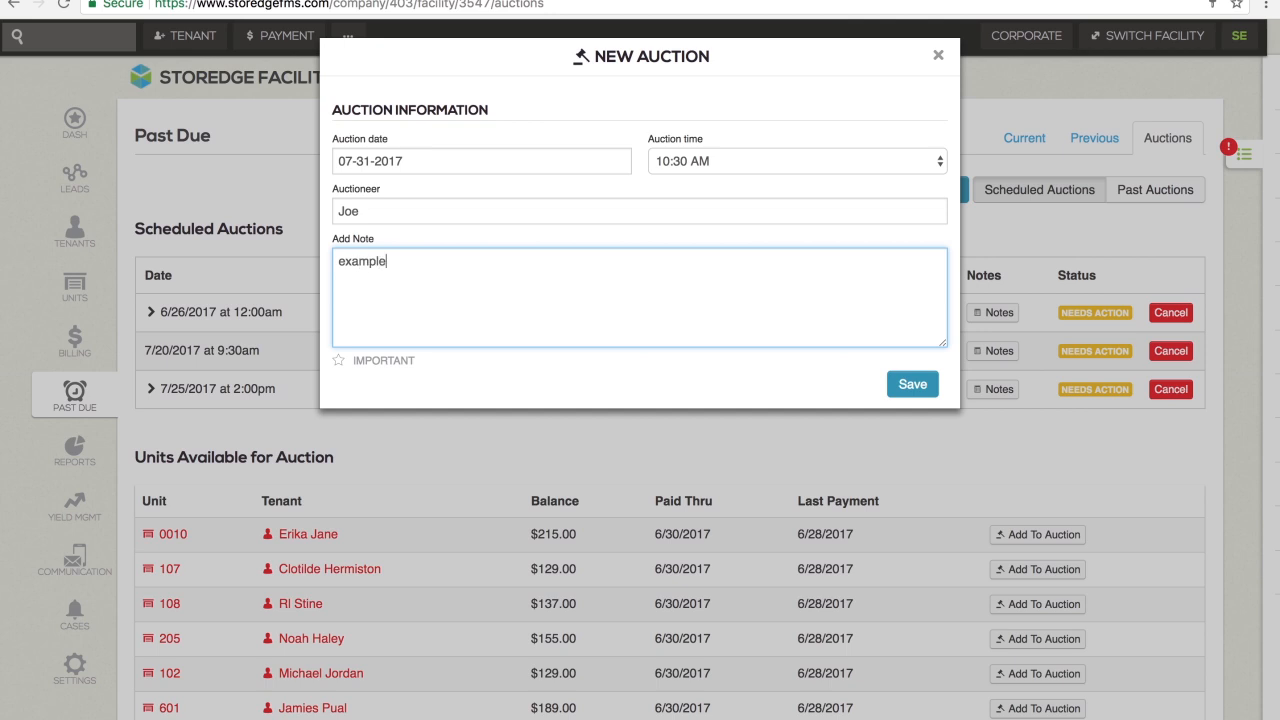
{"action": "type", "text": "."}
{"action": "left_click", "coordinate": [912, 395]}
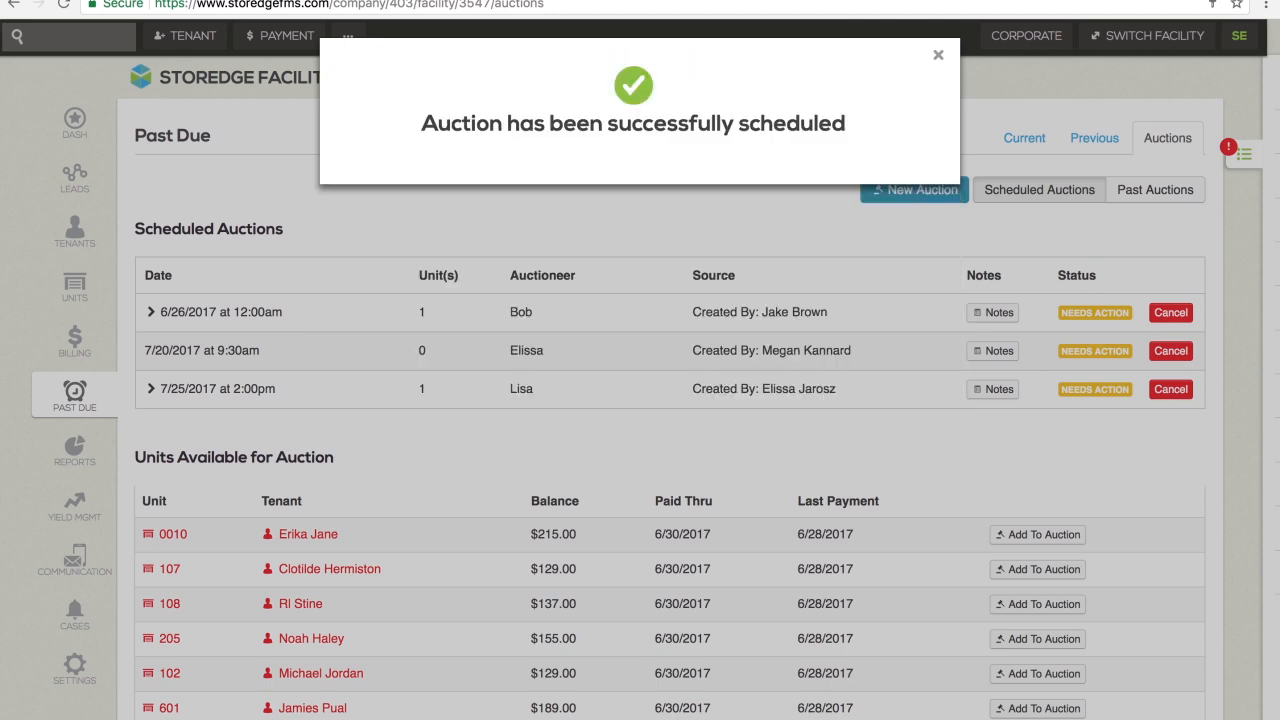
Add unit 102 to the 7/31/2017 at 10:30am auction with the note "example." and save
{"action": "scroll", "coordinate": [1183, 570], "scroll_direction": "down", "scroll_amount": 5}
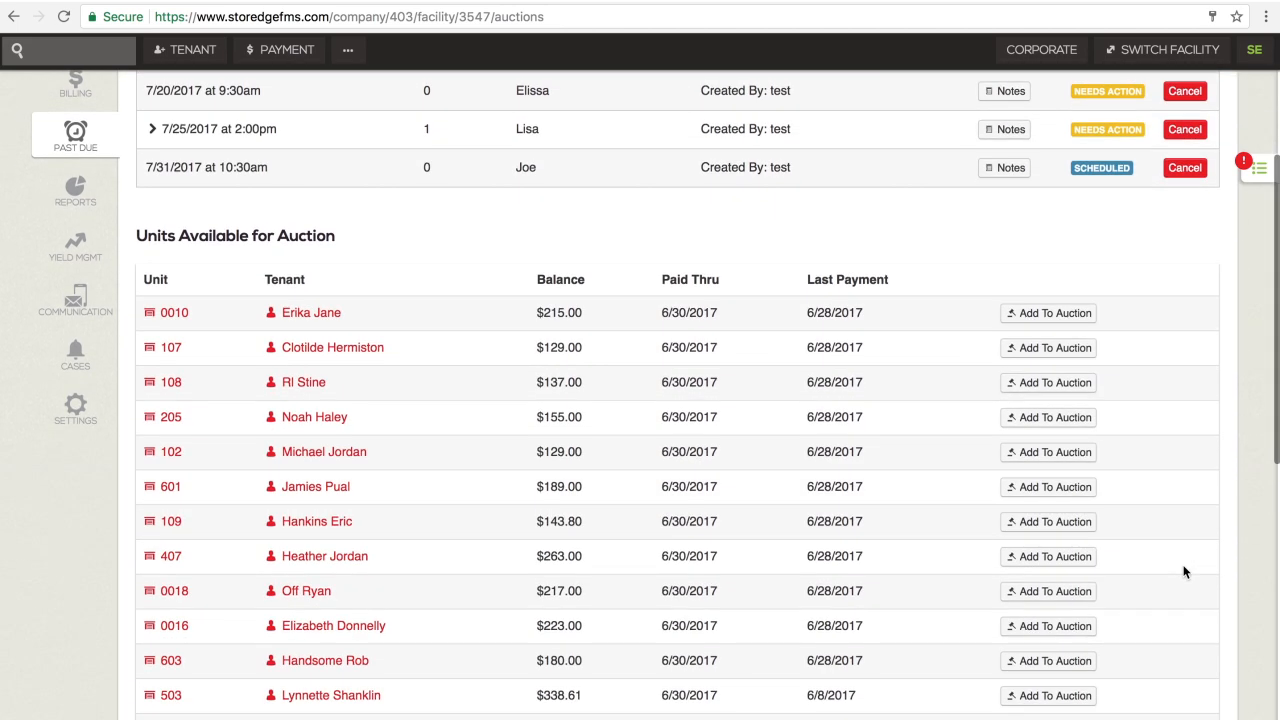
{"action": "left_click", "coordinate": [1080, 452]}
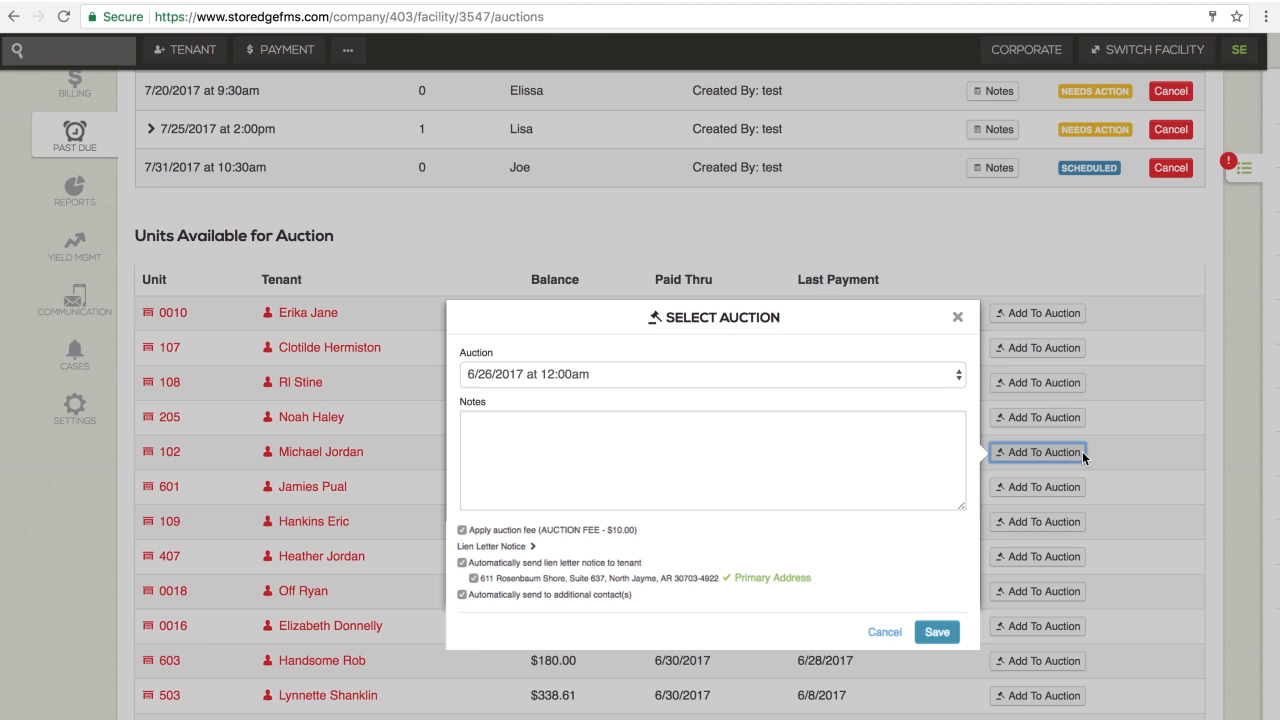
{"action": "left_click", "coordinate": [960, 376]}
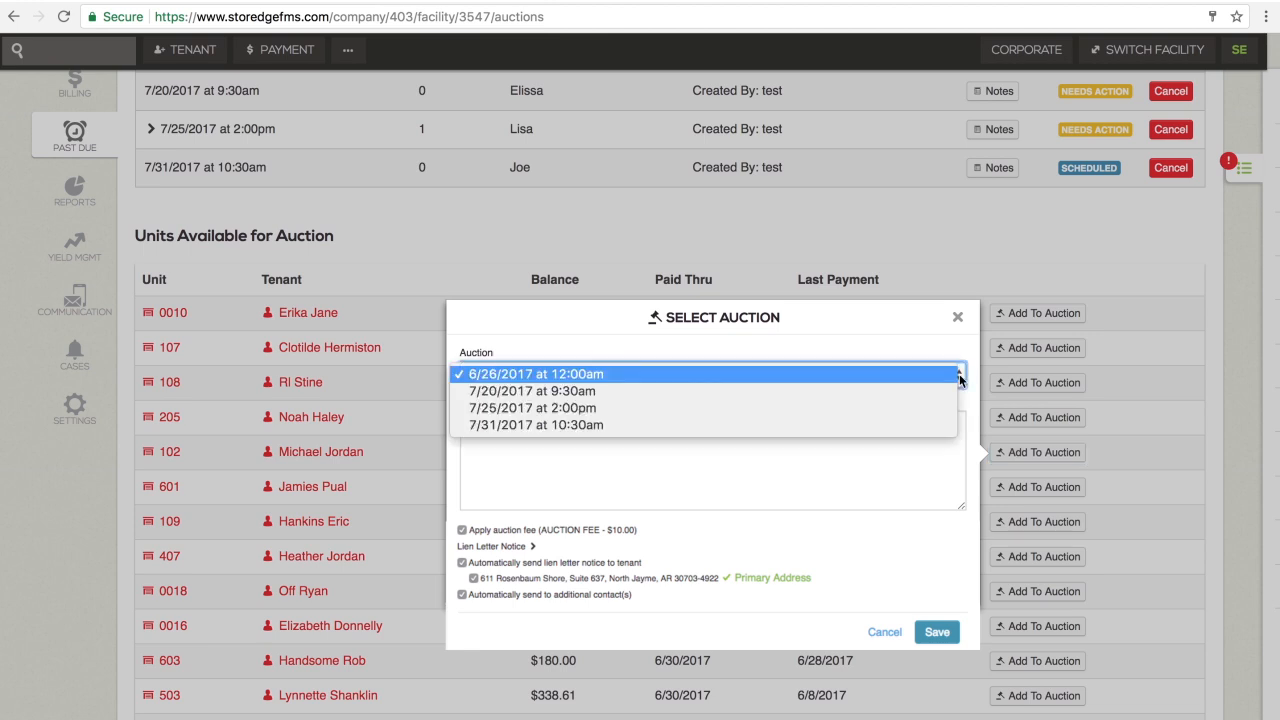
{"action": "left_click", "coordinate": [954, 425]}
{"action": "left_click", "coordinate": [955, 430]}
{"action": "type", "text": "example"}
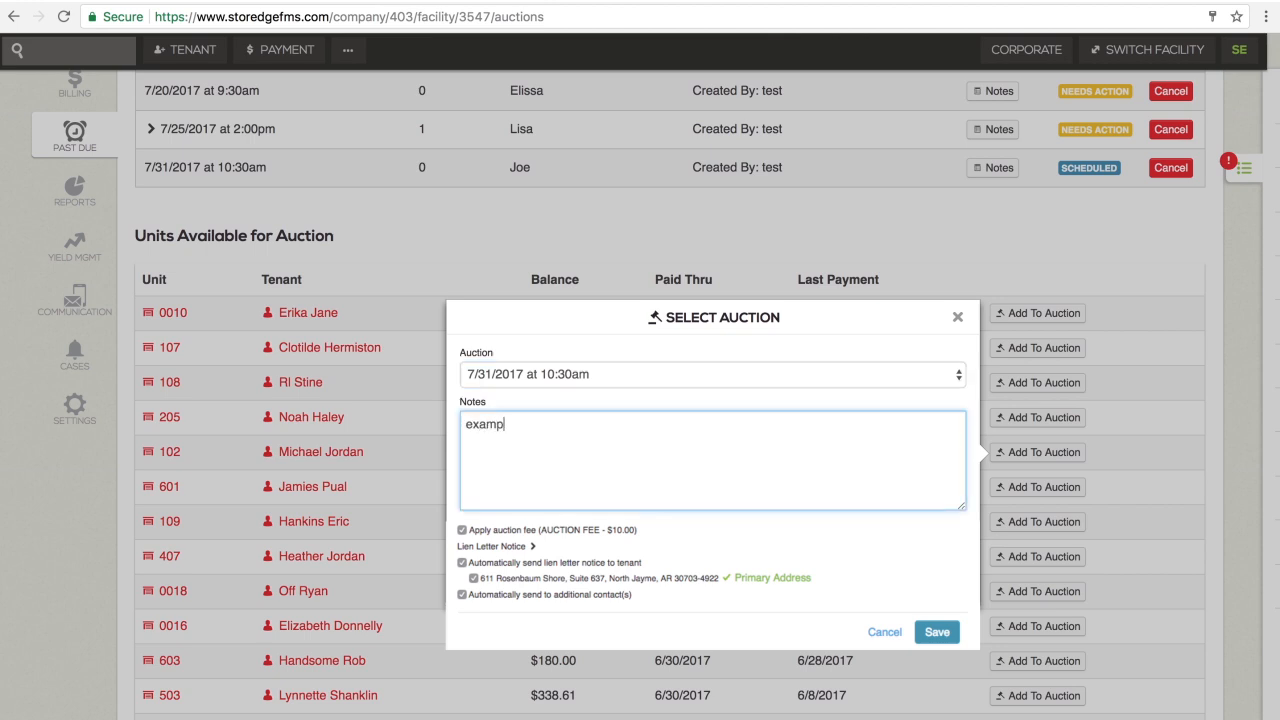
{"action": "type", "text": "."}
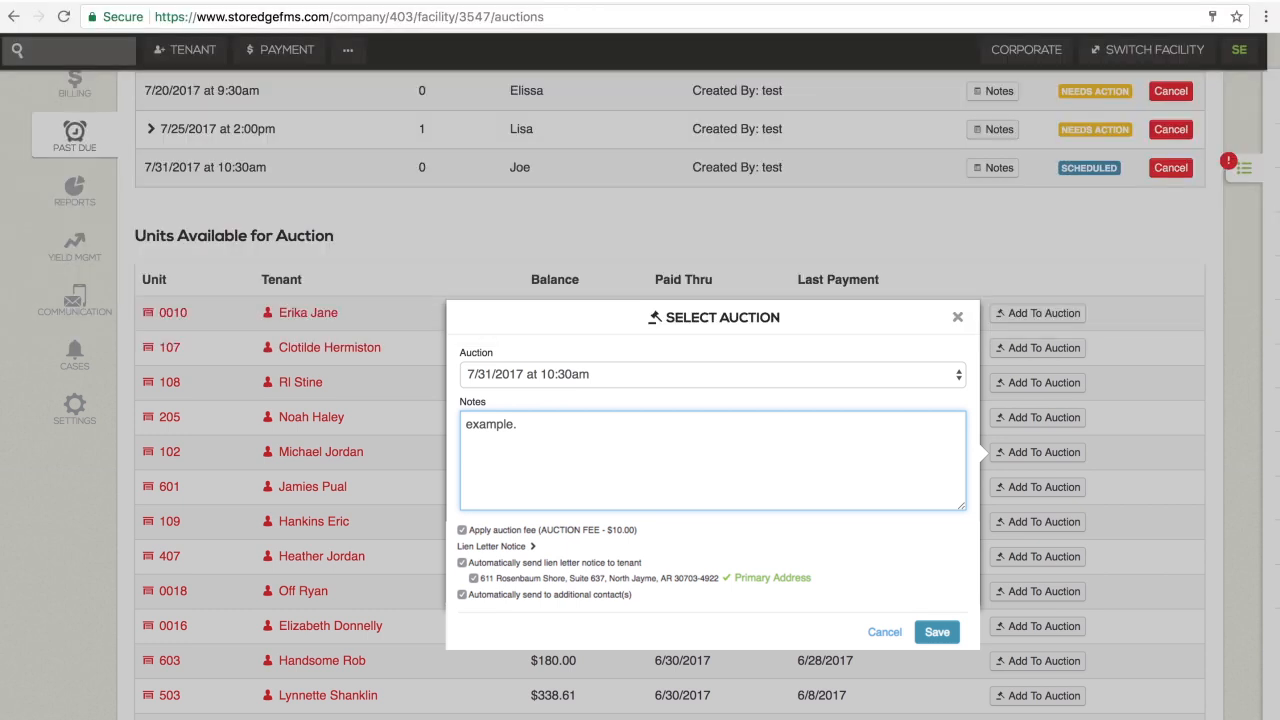
{"action": "left_click", "coordinate": [937, 632]}
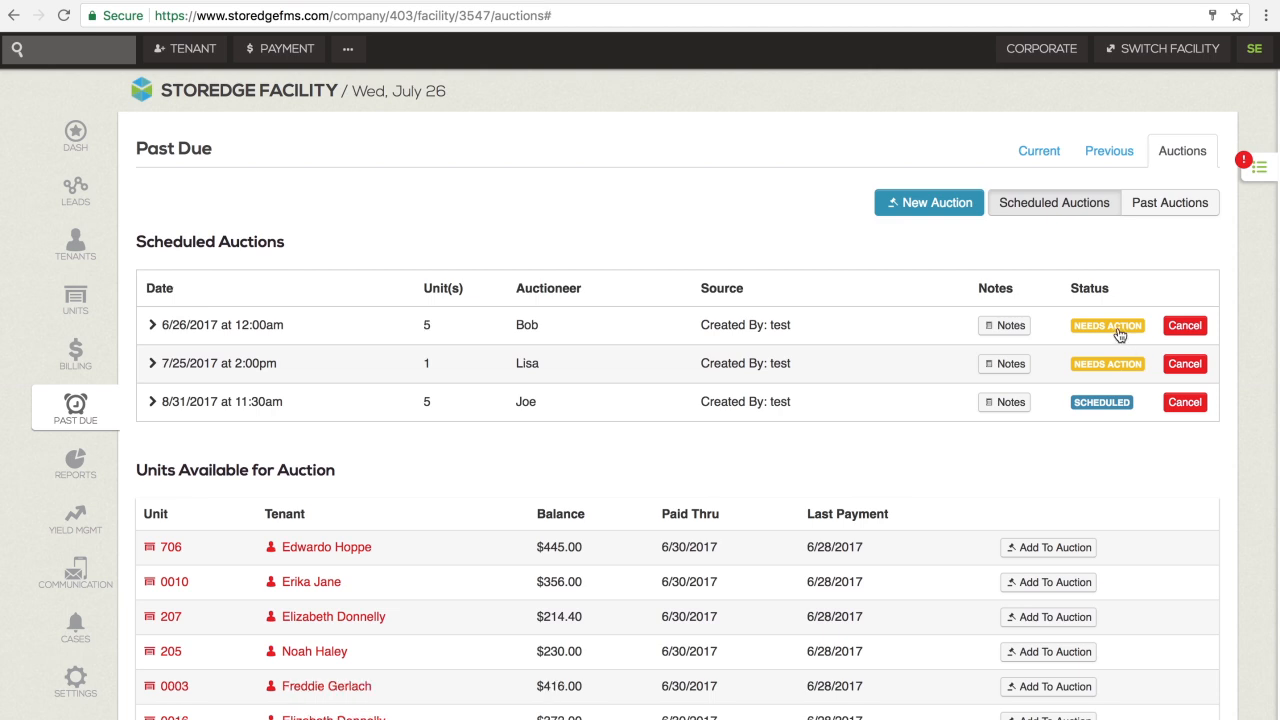
Remove unit 309 from the 6/26/2017 auction and confirm the removal
{"action": "left_click", "coordinate": [1119, 335]}
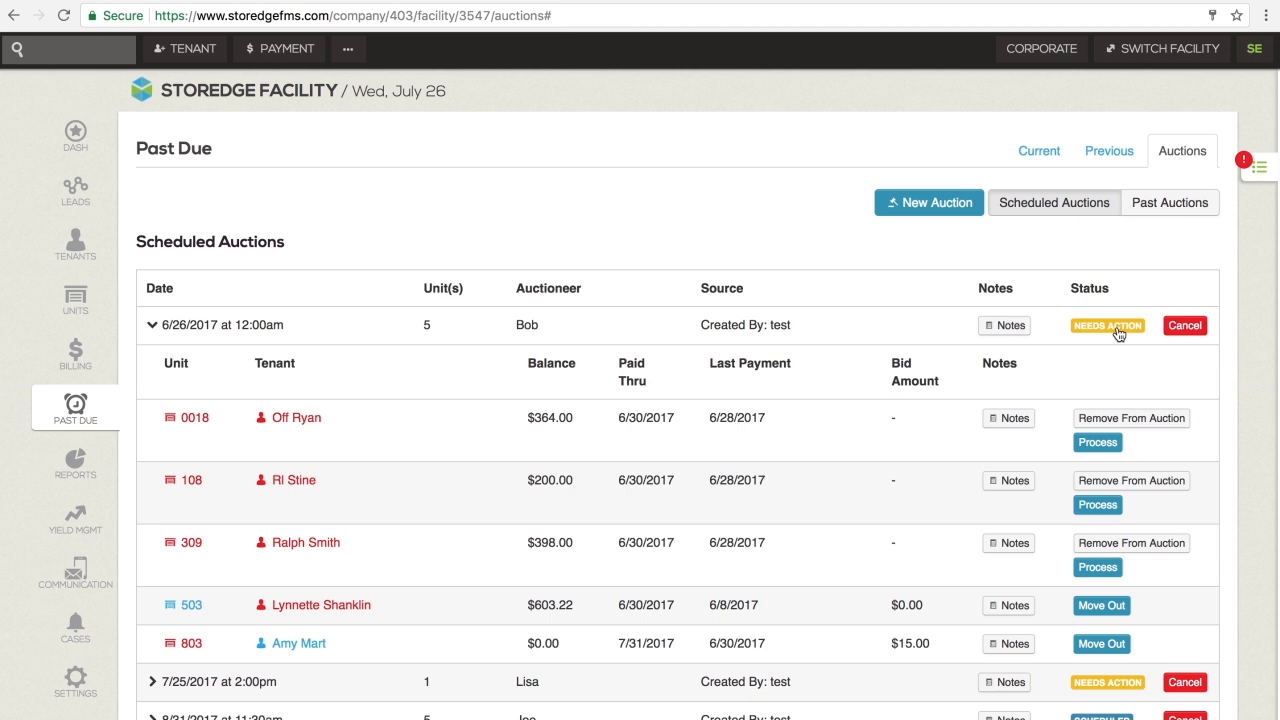
{"action": "left_click", "coordinate": [1165, 545]}
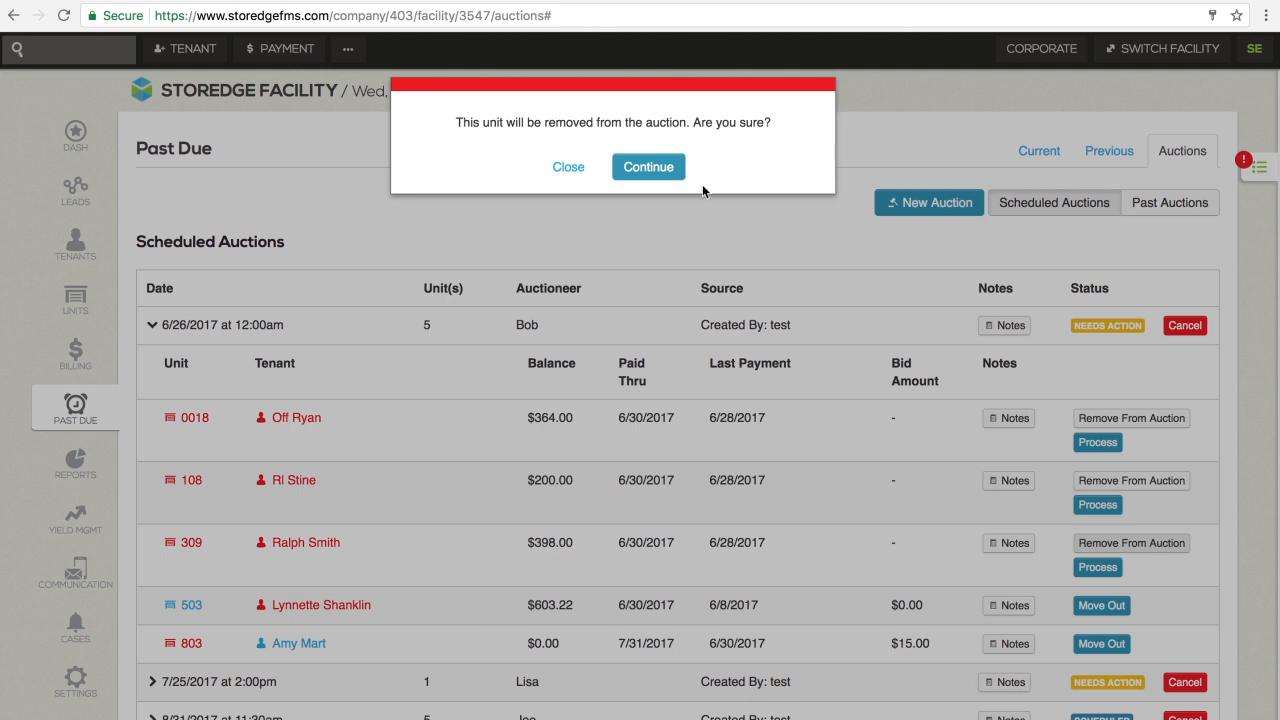
{"action": "left_click", "coordinate": [672, 172]}
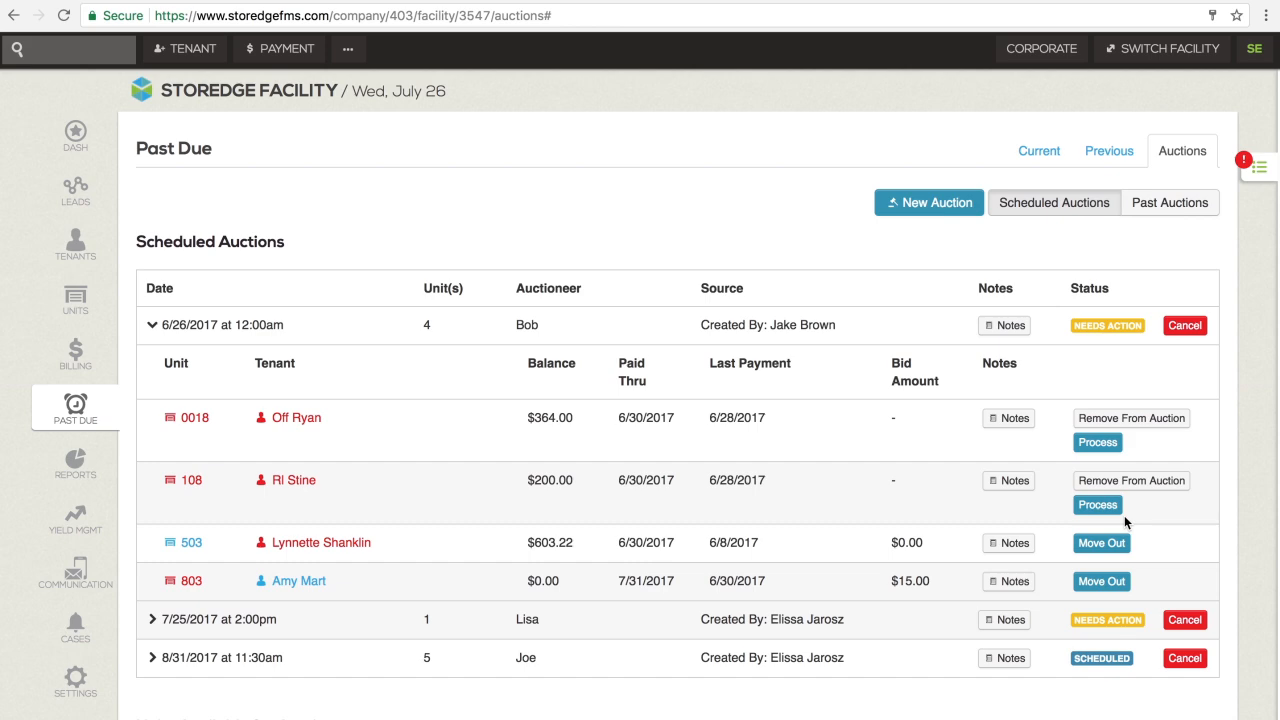
Process unit 108 in the 6/26/2017 auction as not sold and complete the tenant's move-out
{"action": "left_click", "coordinate": [1110, 508]}
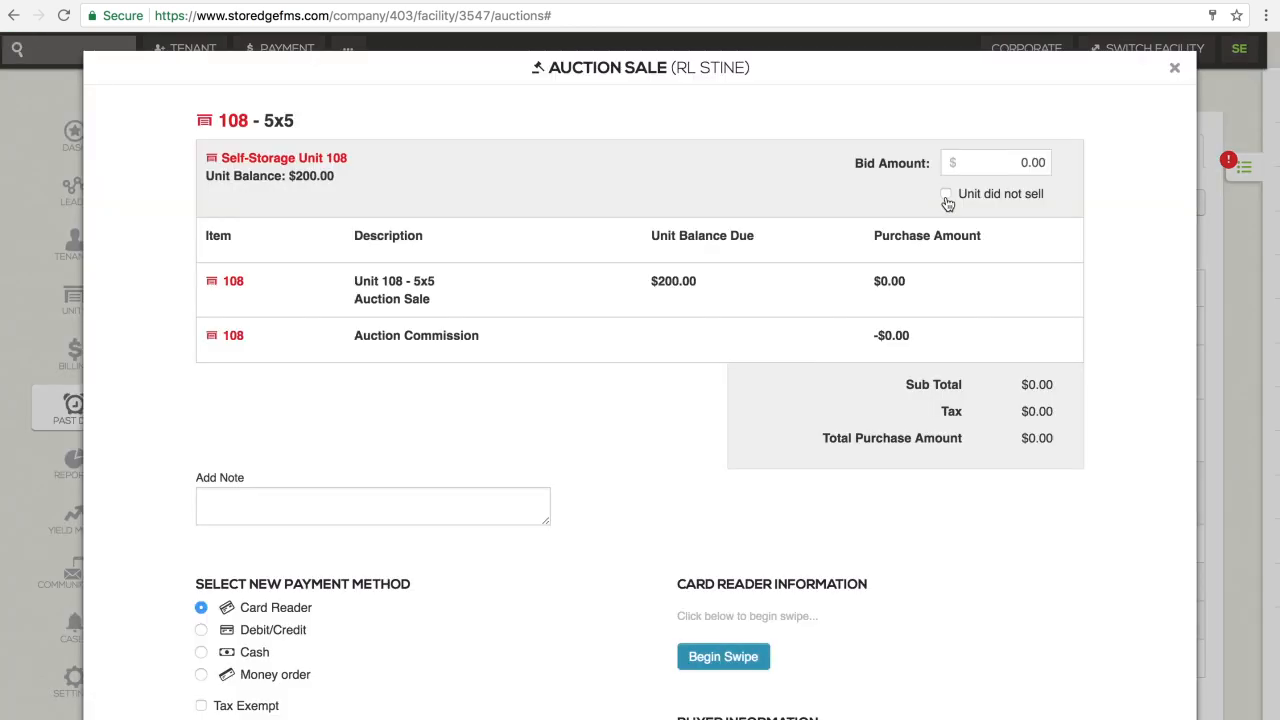
{"action": "left_click", "coordinate": [946, 194]}
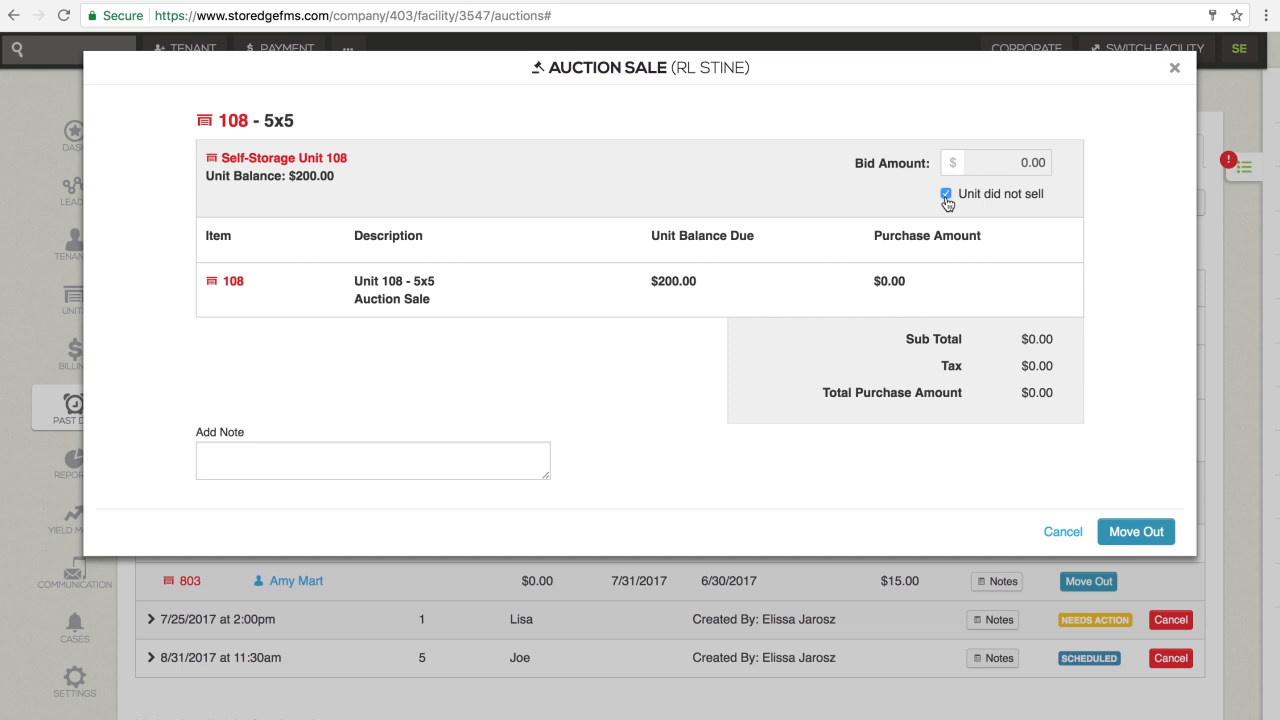
{"action": "left_click", "coordinate": [1140, 530]}
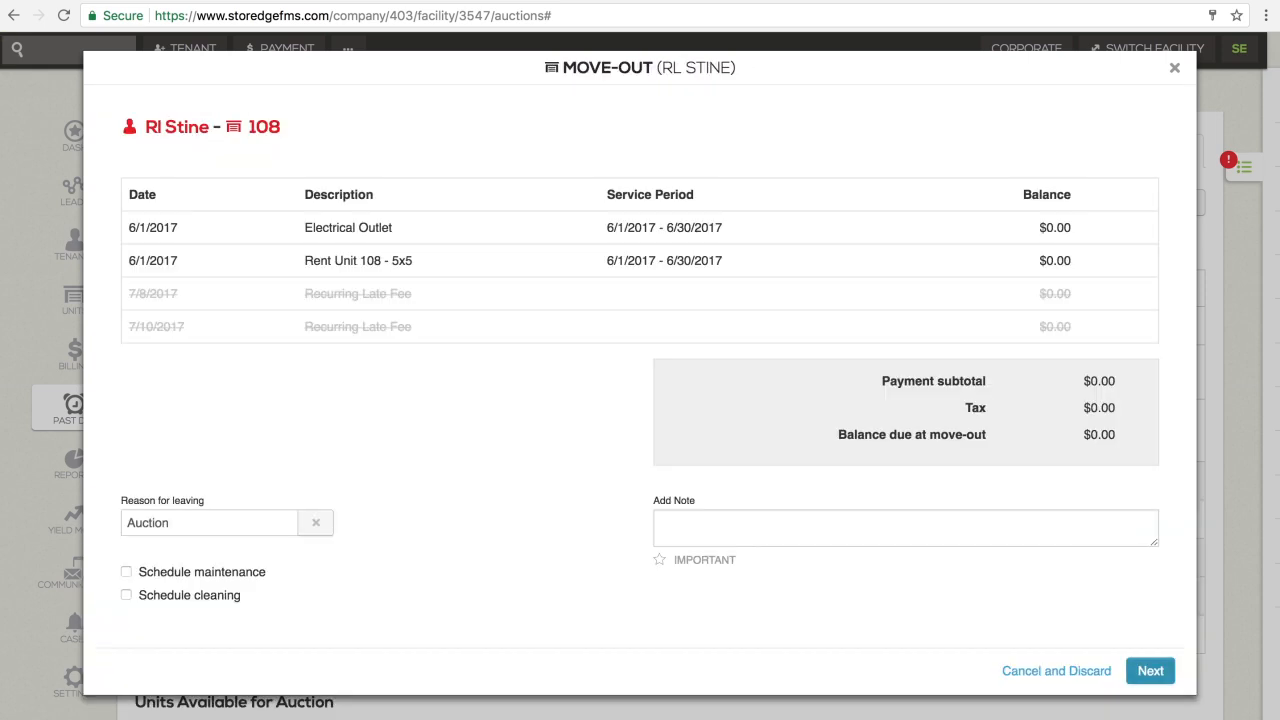
{"action": "left_click", "coordinate": [1150, 672]}
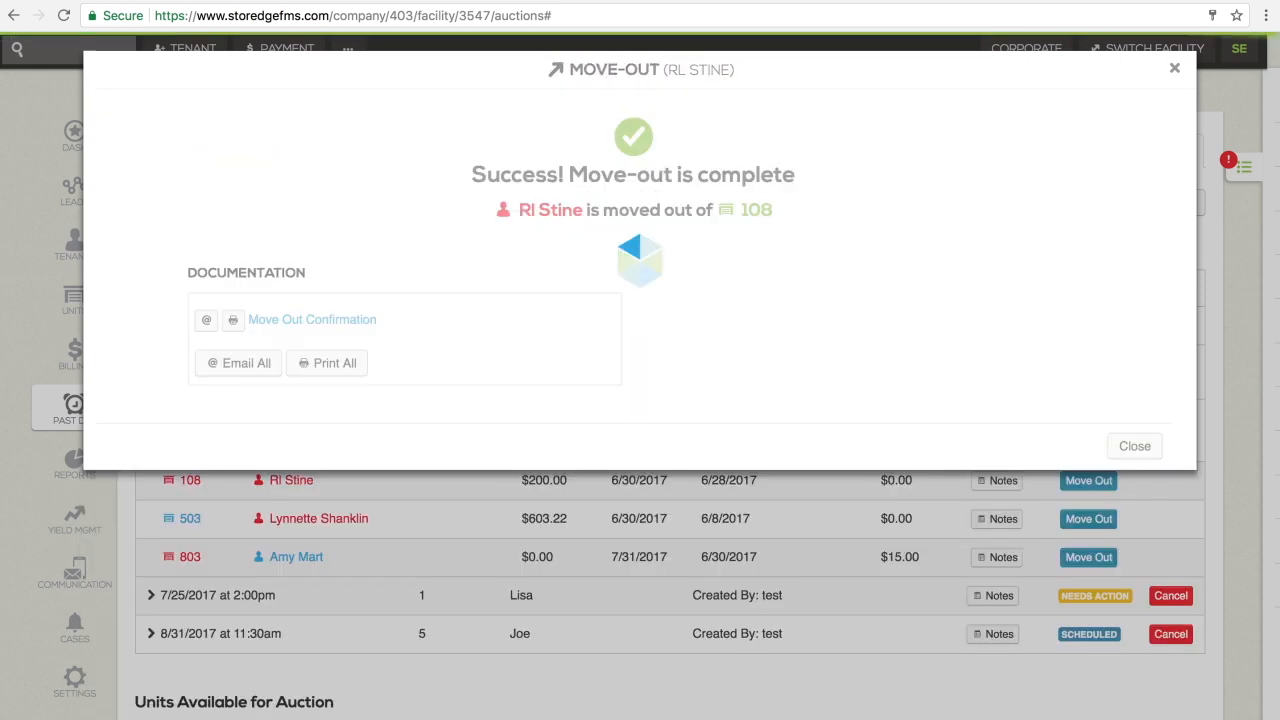
{"action": "left_click", "coordinate": [1135, 446]}
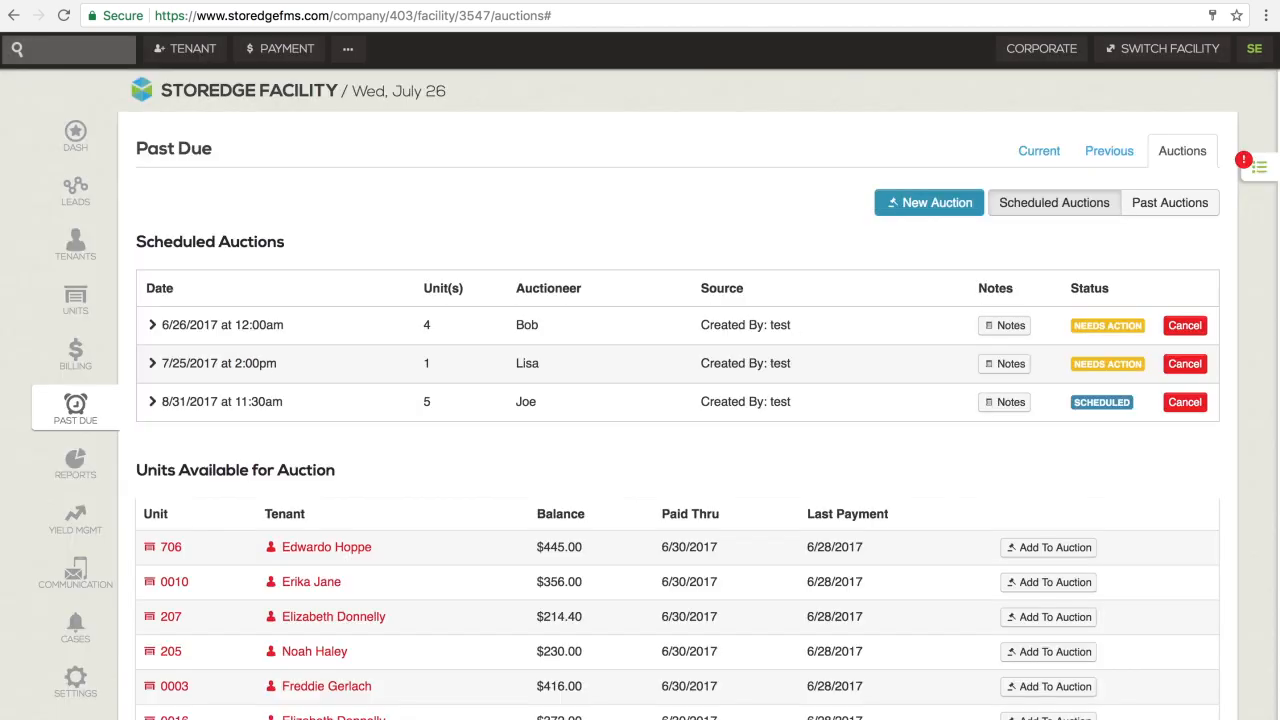
Begin processing unit 0018 in the 6/26/2017 auction and set its bid amount to $370.00
{"action": "left_click", "coordinate": [1116, 326]}
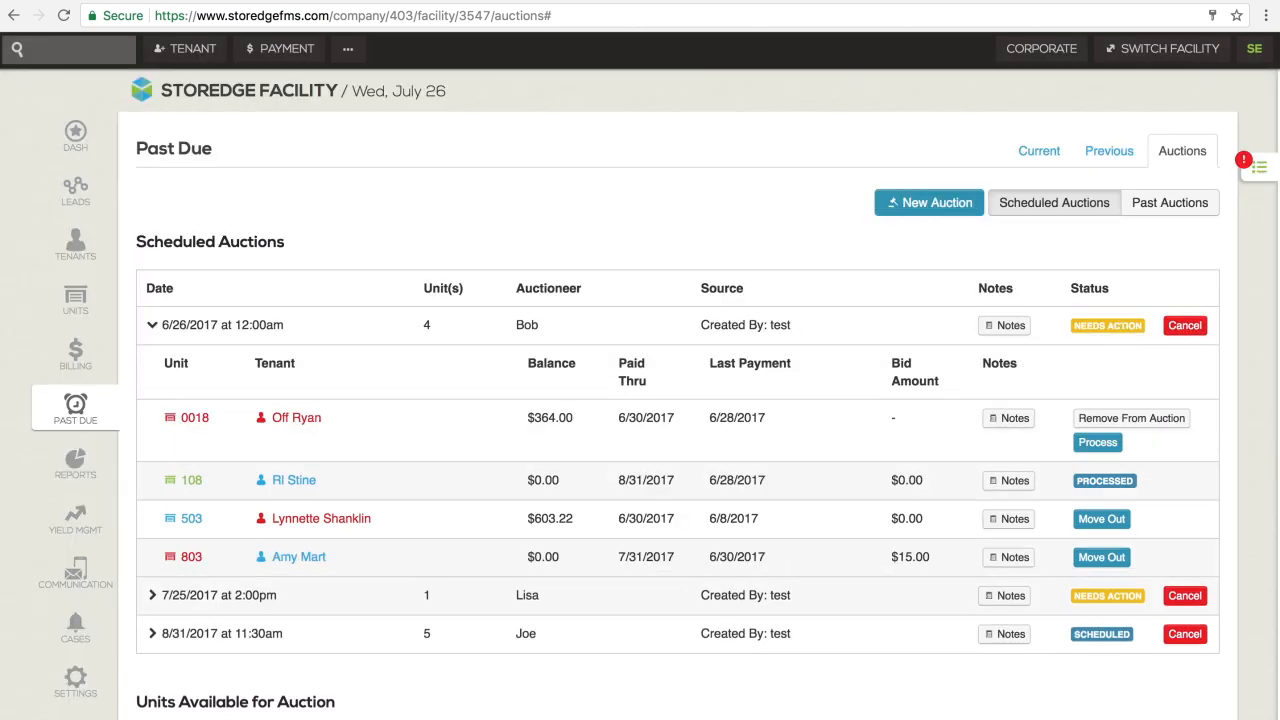
{"action": "left_click", "coordinate": [1097, 442]}
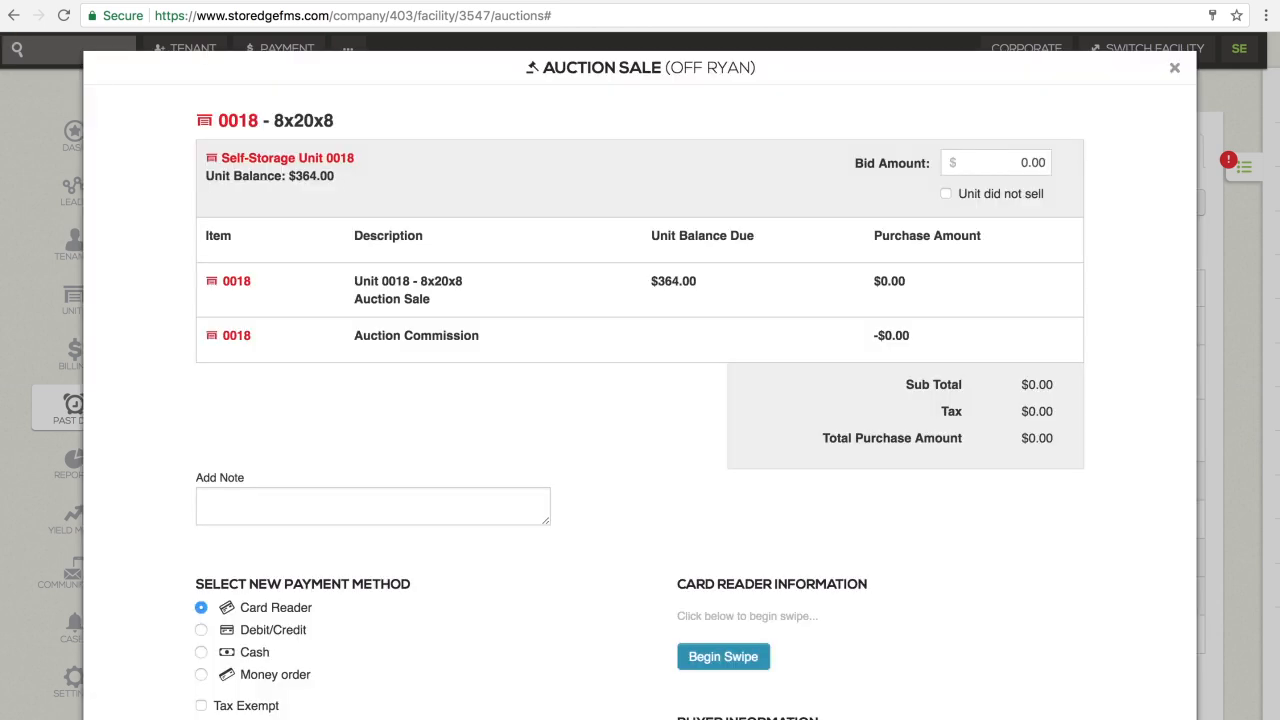
{"action": "left_click", "coordinate": [1040, 163]}
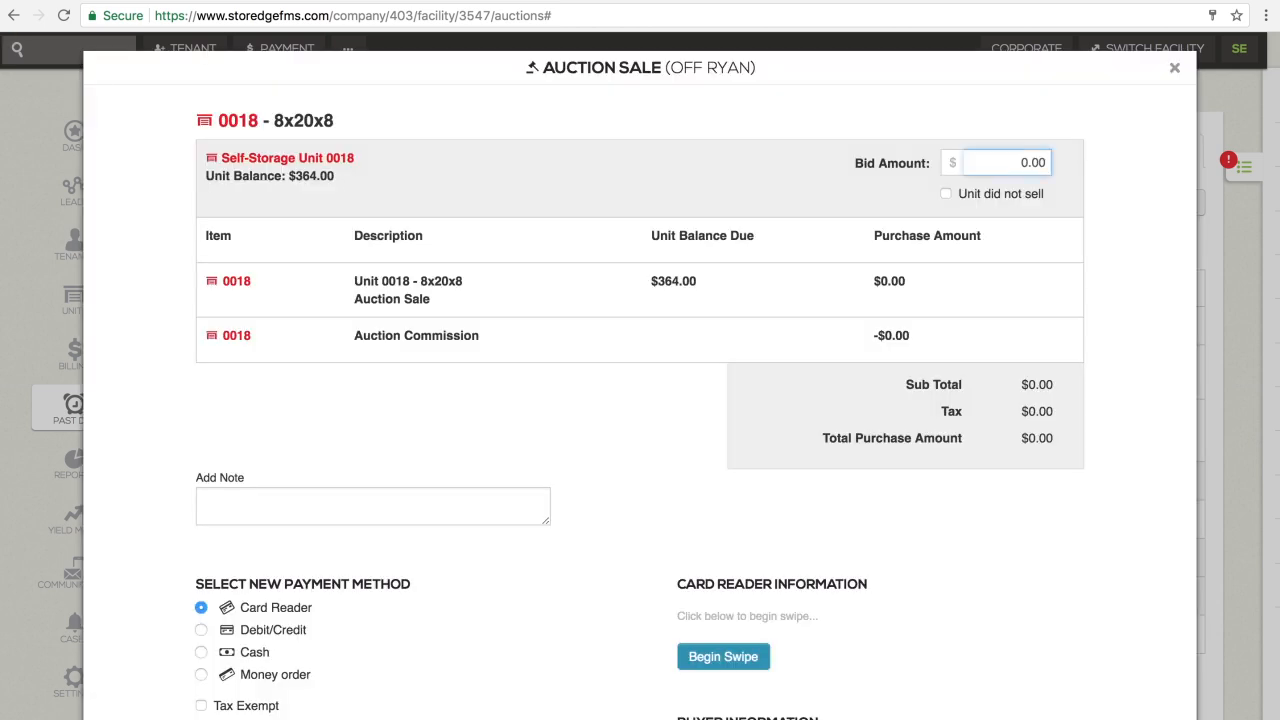
{"action": "type", "text": "370.00"}
{"action": "key", "text": "Tab"}
Choose cash as the payment method for unit 0018's auction sale, enter 380.0 as the amount, and submit the payment
{"action": "scroll", "coordinate": [1100, 471], "scroll_direction": "down", "scroll_amount": 5}
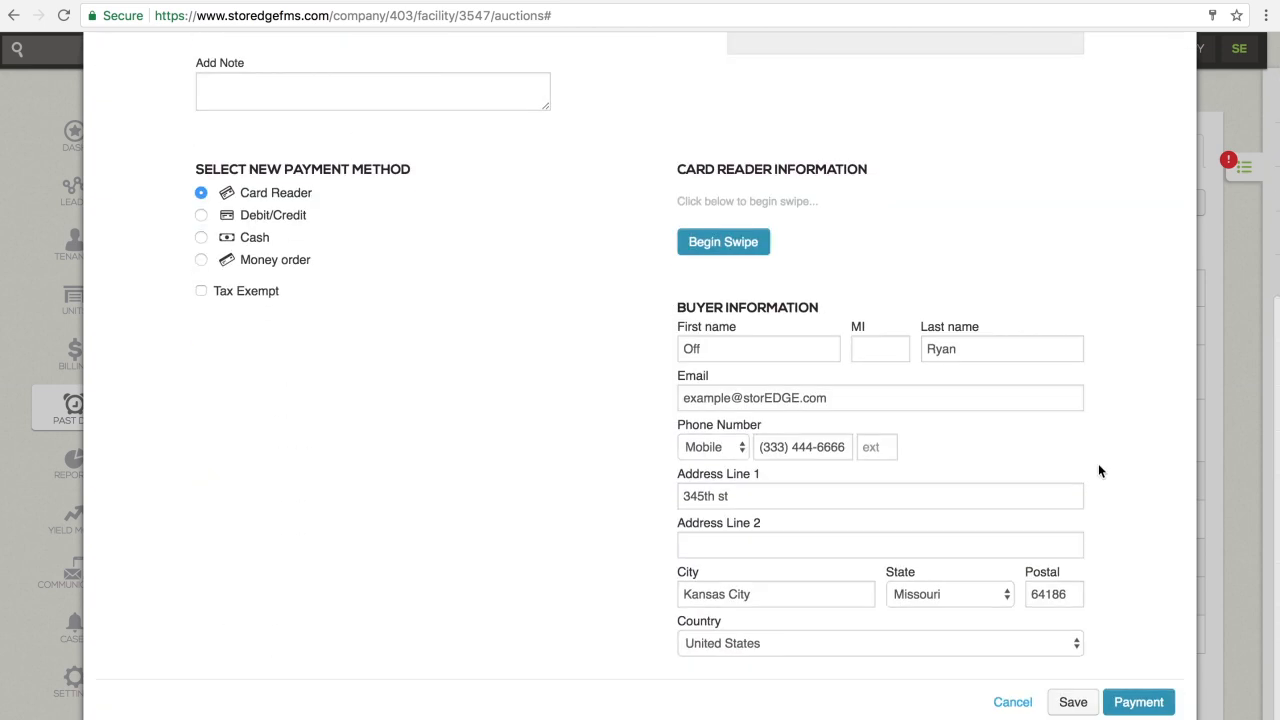
{"action": "left_click", "coordinate": [201, 237]}
{"action": "type", "text": "380.0"}
{"action": "left_click", "coordinate": [1150, 704]}
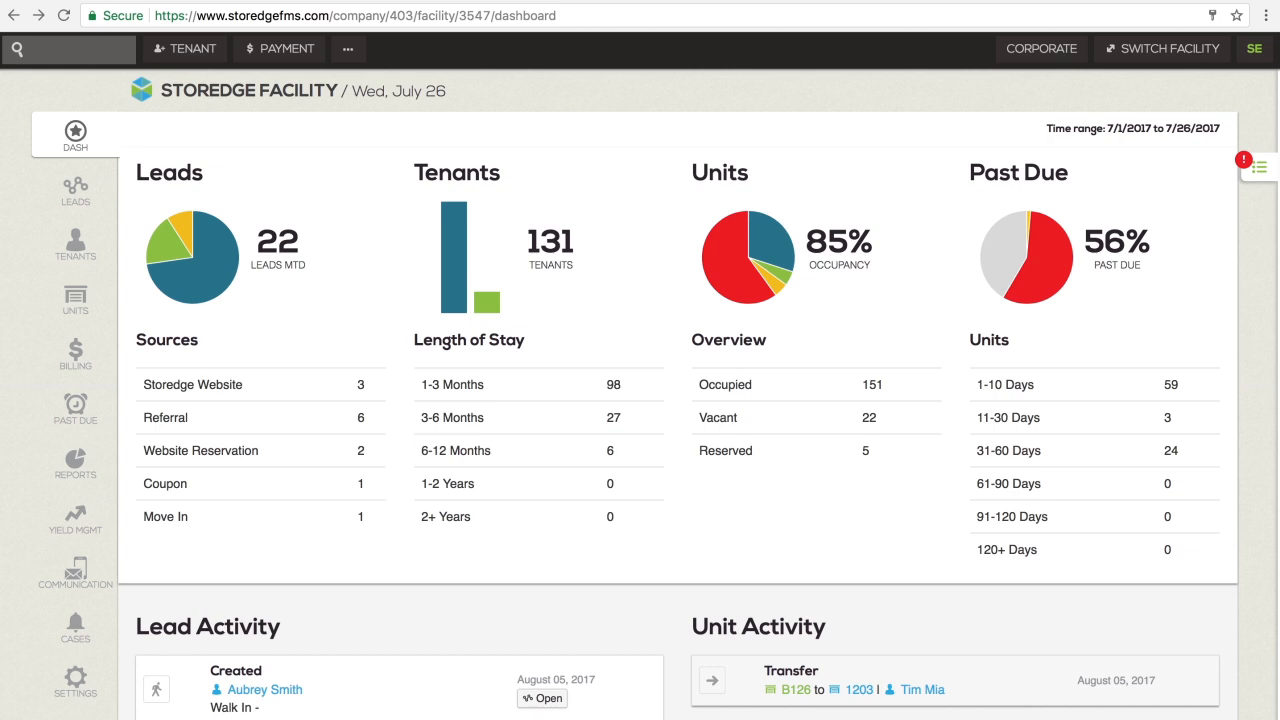
Open the task list and check the Schedule Auction and Process Auction tasks under Delinquency
{"action": "left_click", "coordinate": [1259, 171]}
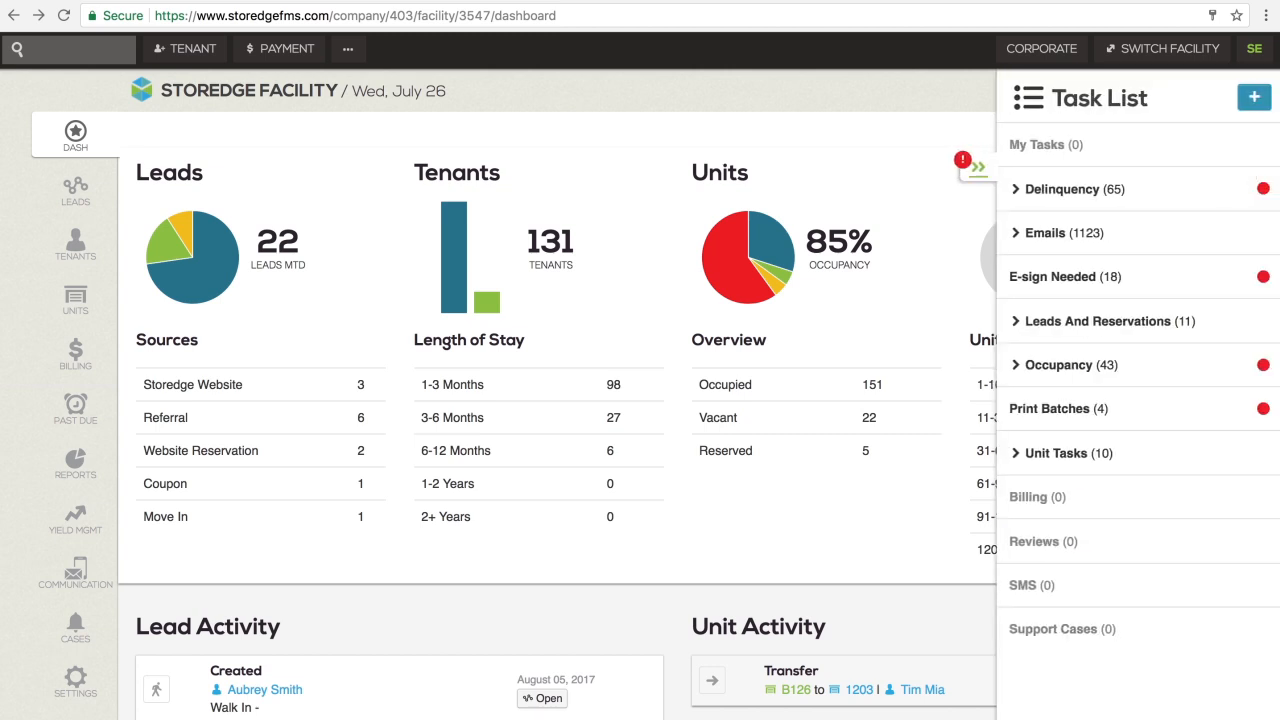
{"action": "left_click", "coordinate": [1016, 189]}
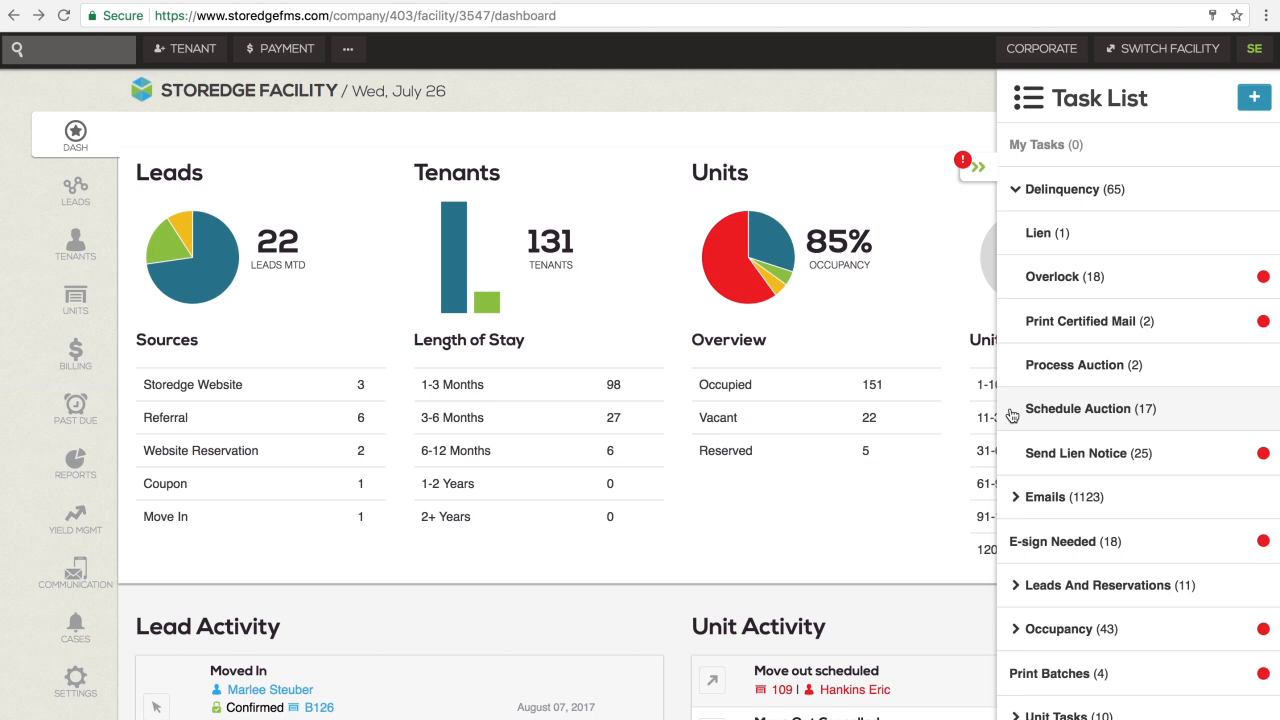
{"action": "left_click", "coordinate": [1012, 413]}
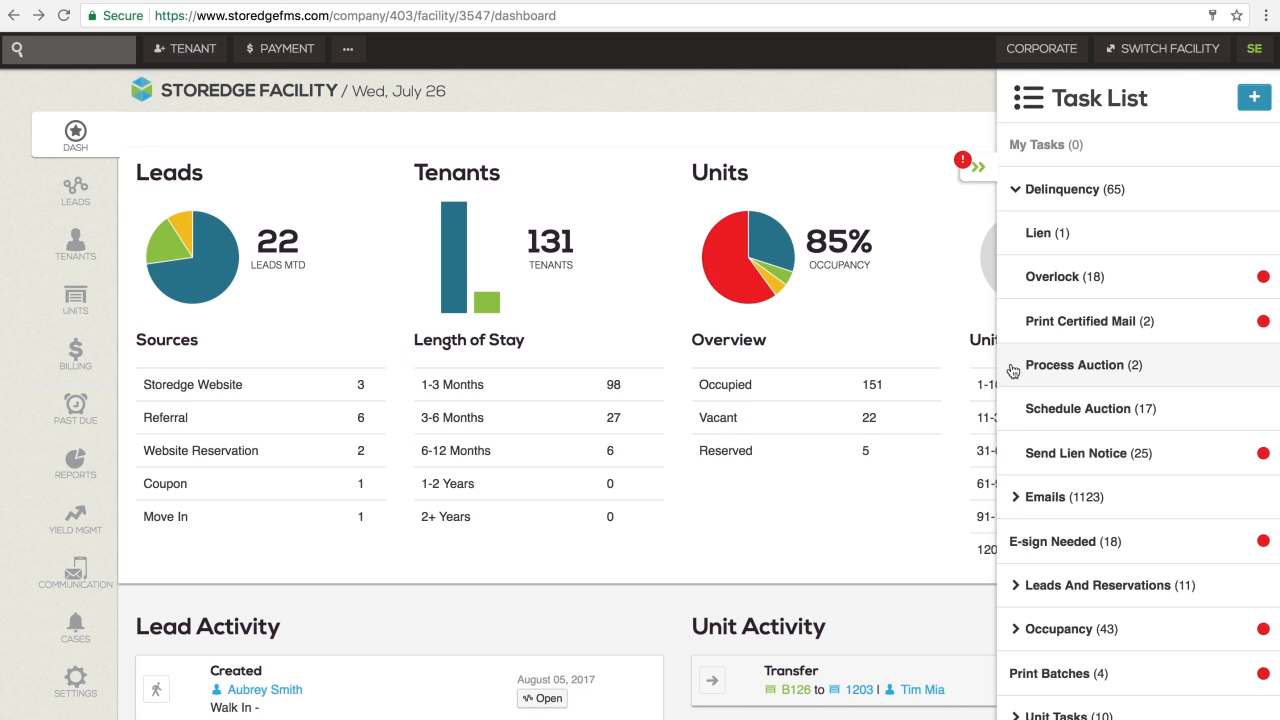
{"action": "left_click", "coordinate": [1013, 370]}
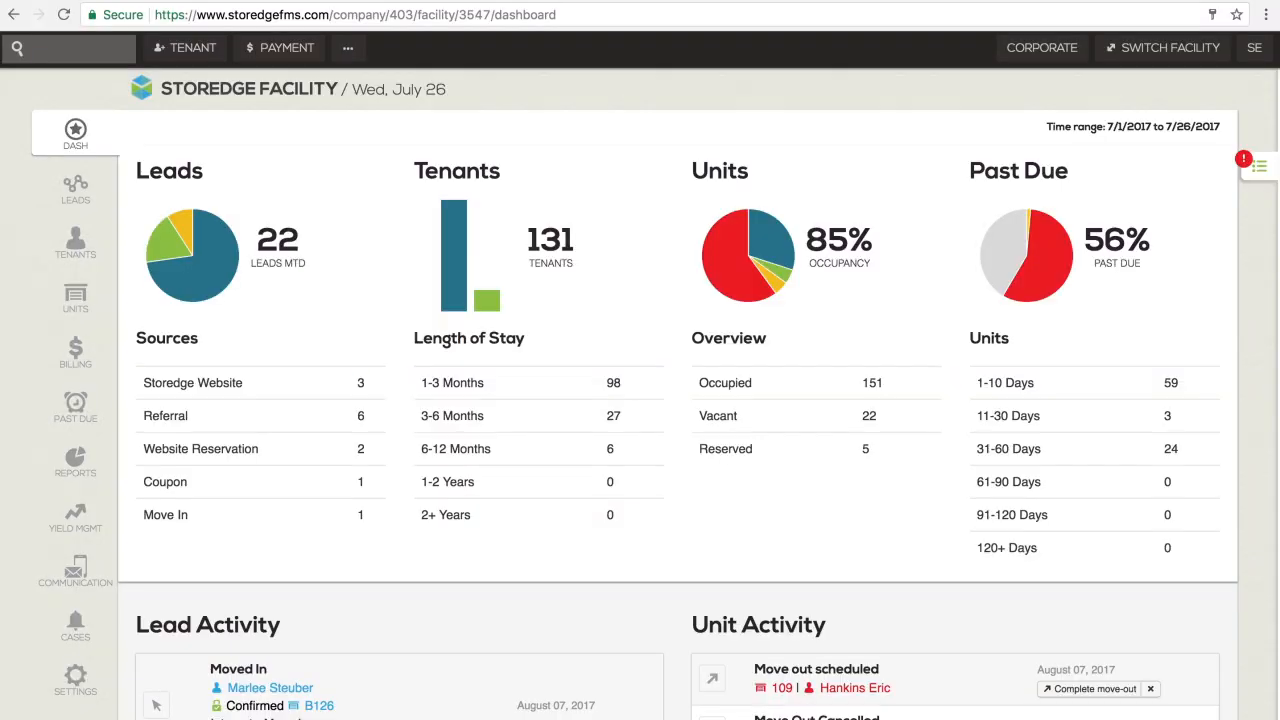
Generate the Auction Schedule occupancy report for 07-01-2017 to 08-01-2017
{"action": "left_click", "coordinate": [77, 460]}
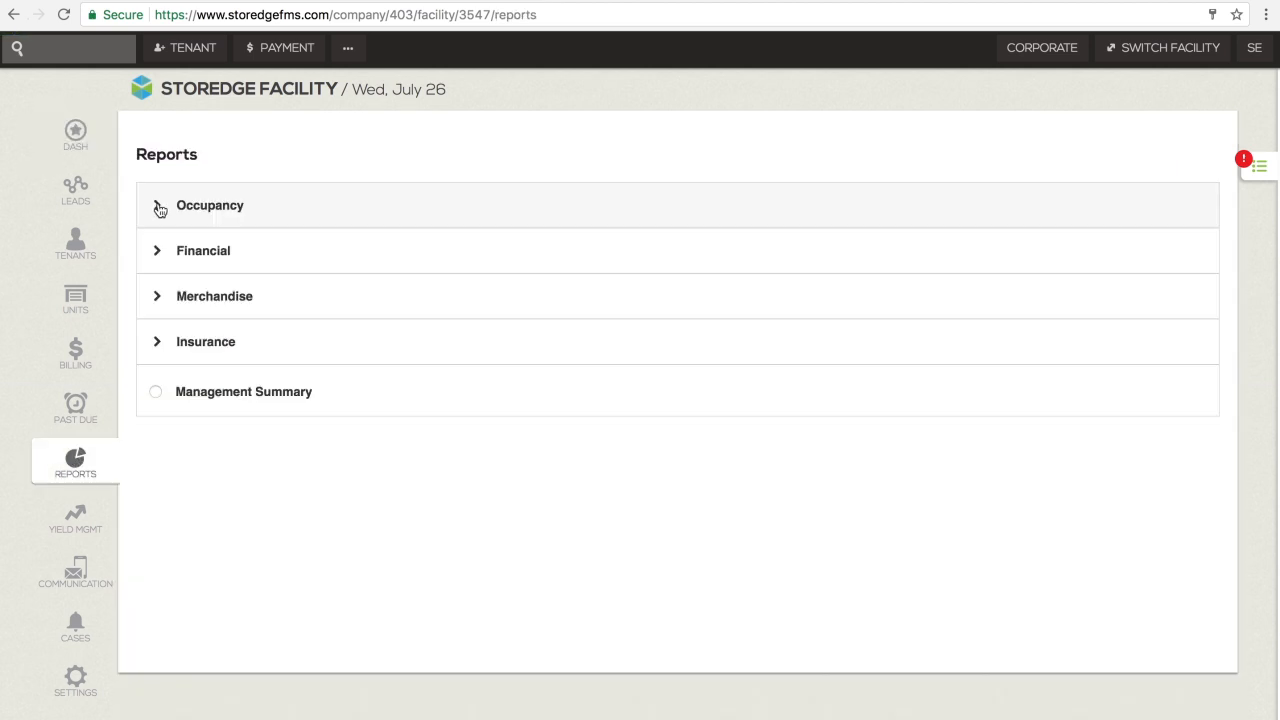
{"action": "left_click", "coordinate": [157, 208]}
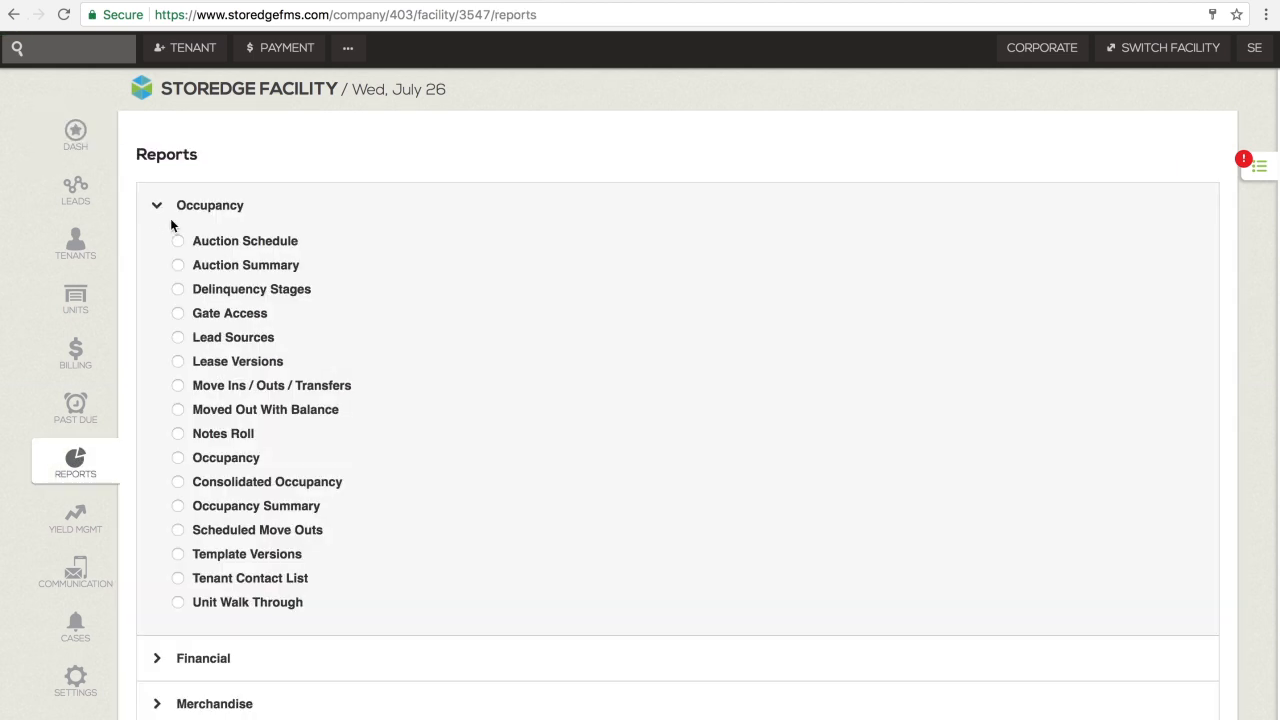
{"action": "left_click", "coordinate": [179, 242]}
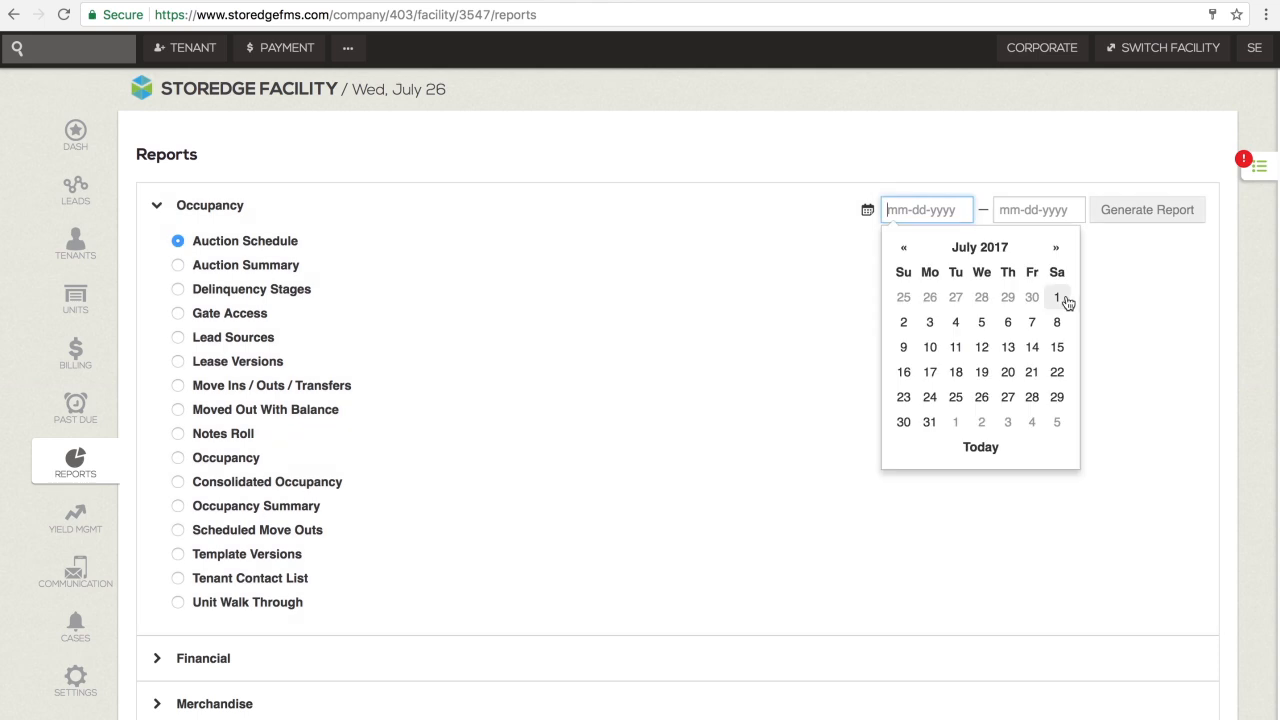
{"action": "left_click", "coordinate": [1058, 298]}
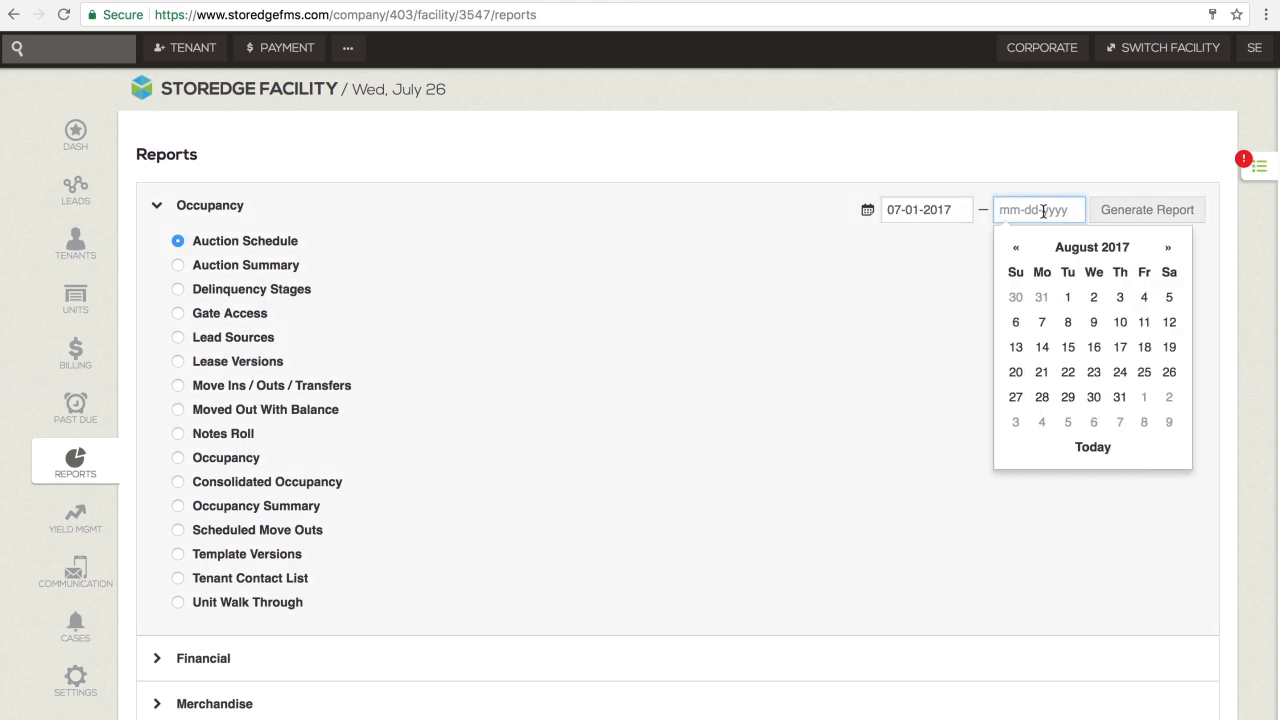
{"action": "left_click", "coordinate": [1070, 298]}
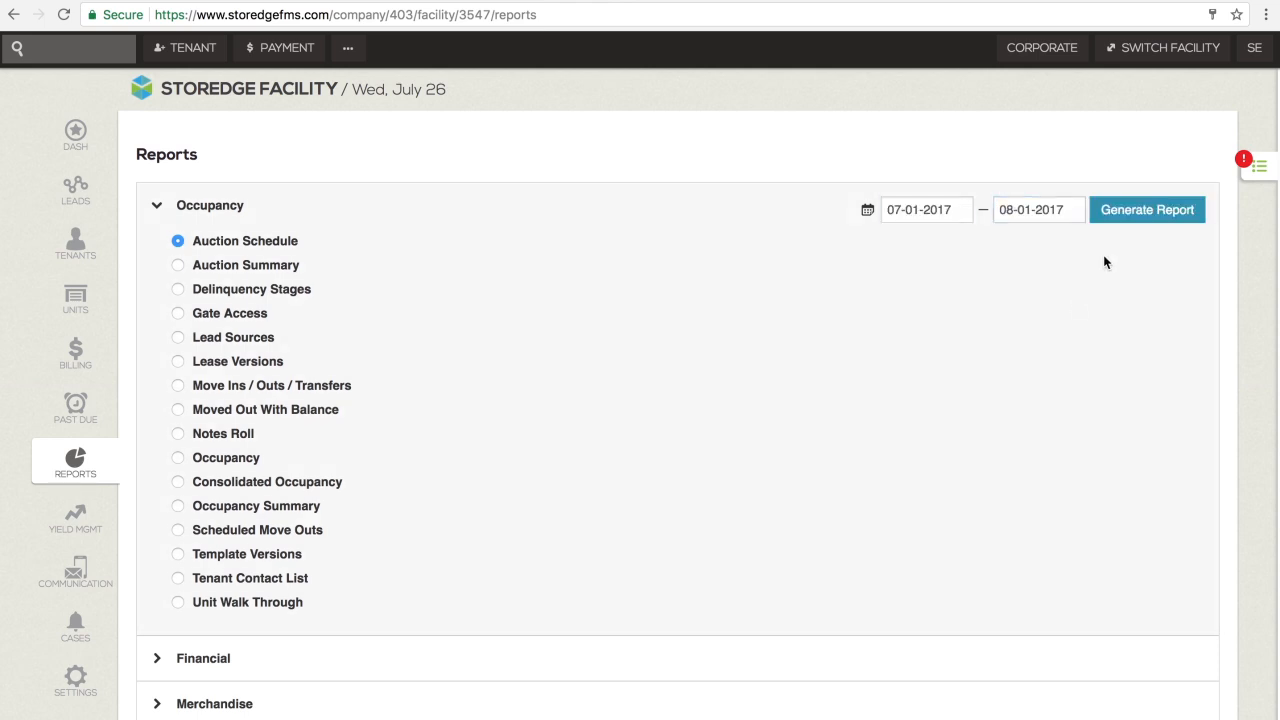
{"action": "left_click", "coordinate": [1145, 210]}
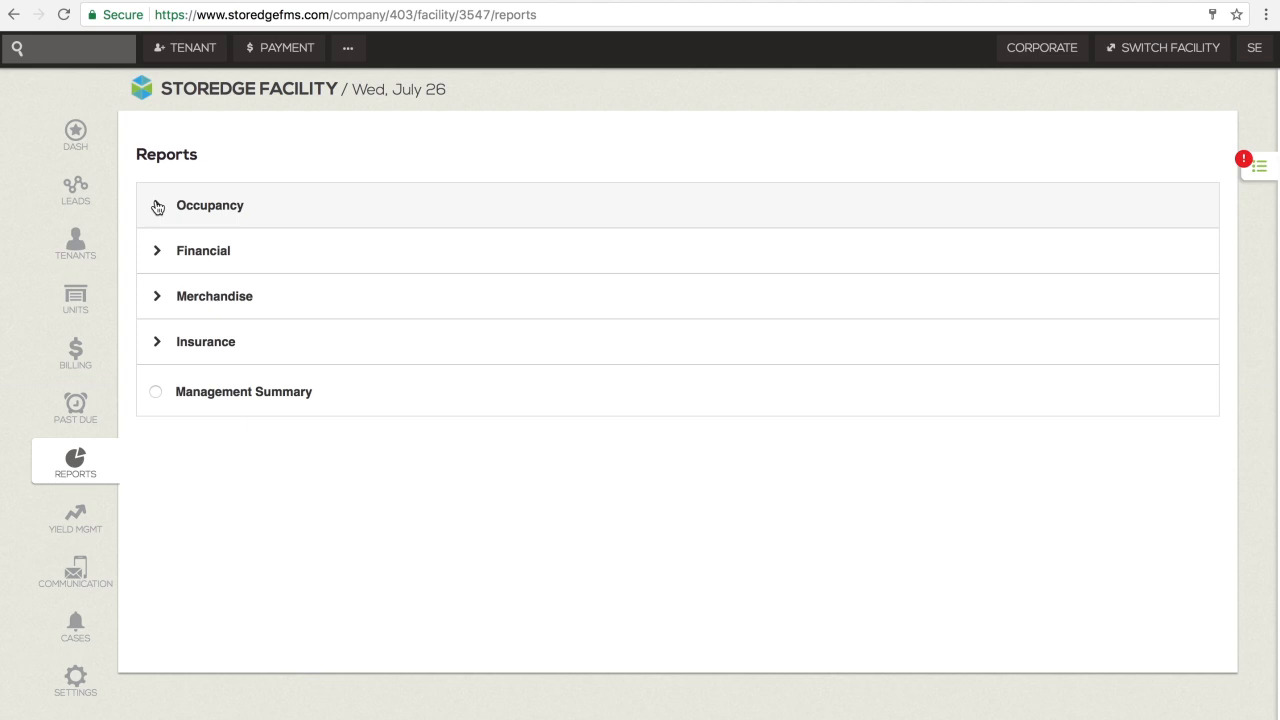
Generate the Auction Summary occupancy report for 07-01-2017 to 08-01-2017
{"action": "left_click", "coordinate": [157, 206]}
{"action": "left_click", "coordinate": [178, 266]}
{"action": "left_click", "coordinate": [924, 212]}
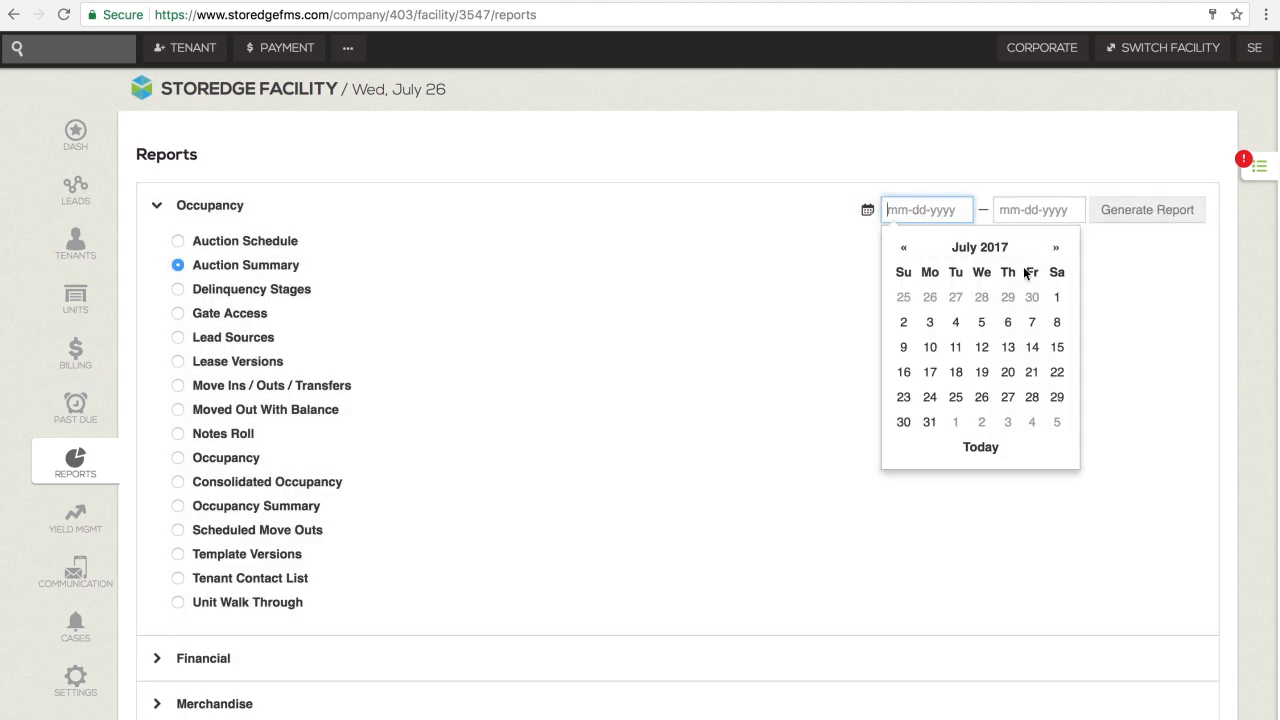
{"action": "left_click", "coordinate": [1057, 297]}
{"action": "left_click", "coordinate": [1041, 210]}
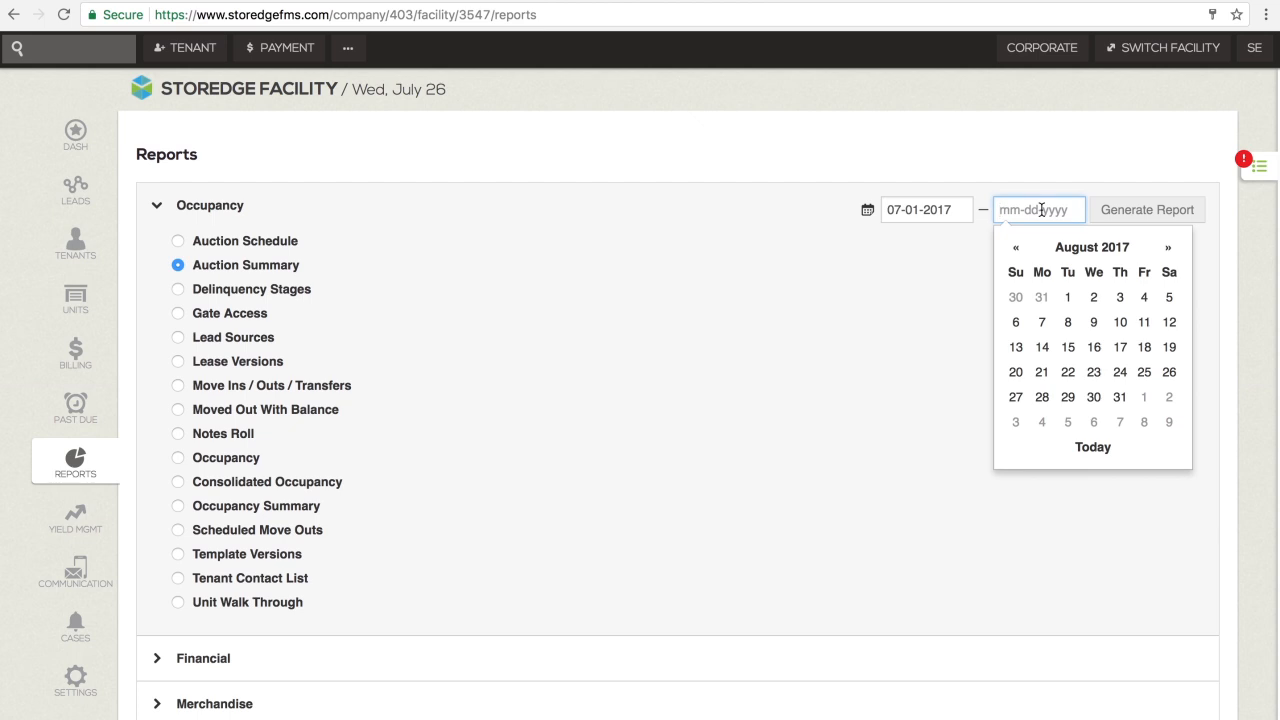
{"action": "left_click", "coordinate": [1067, 297]}
{"action": "left_click", "coordinate": [1113, 215]}
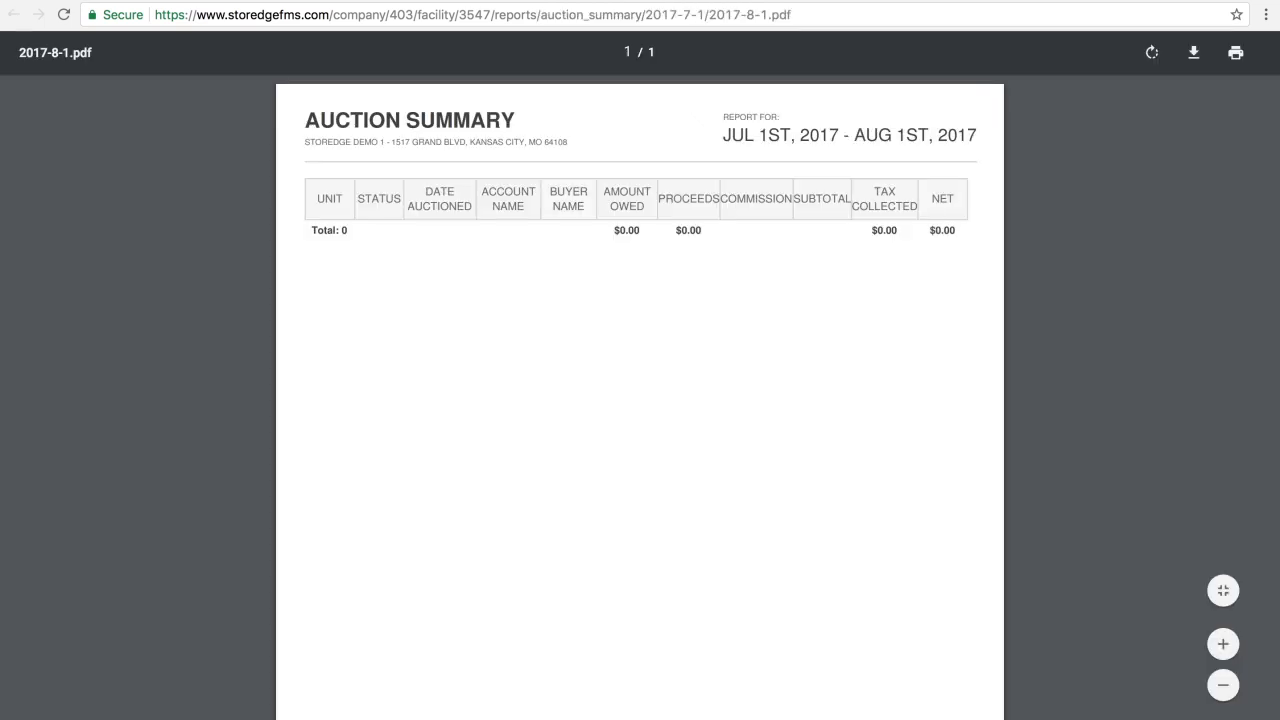